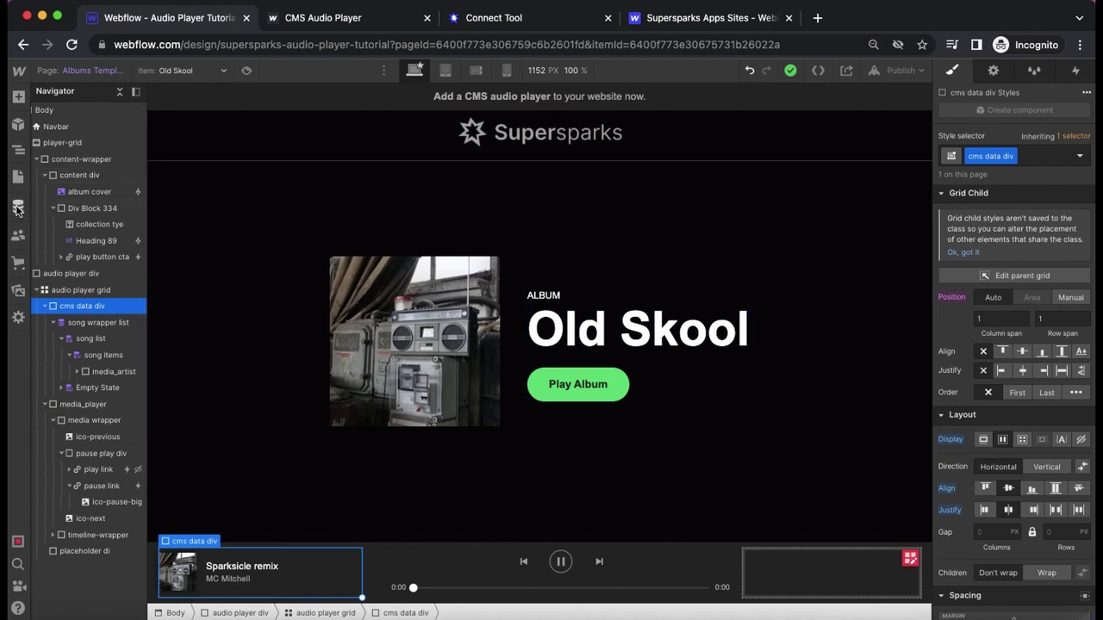
# - Open the Fanfare item in the Songs collection and select its Audio files URL
pyautogui.click(18, 210)
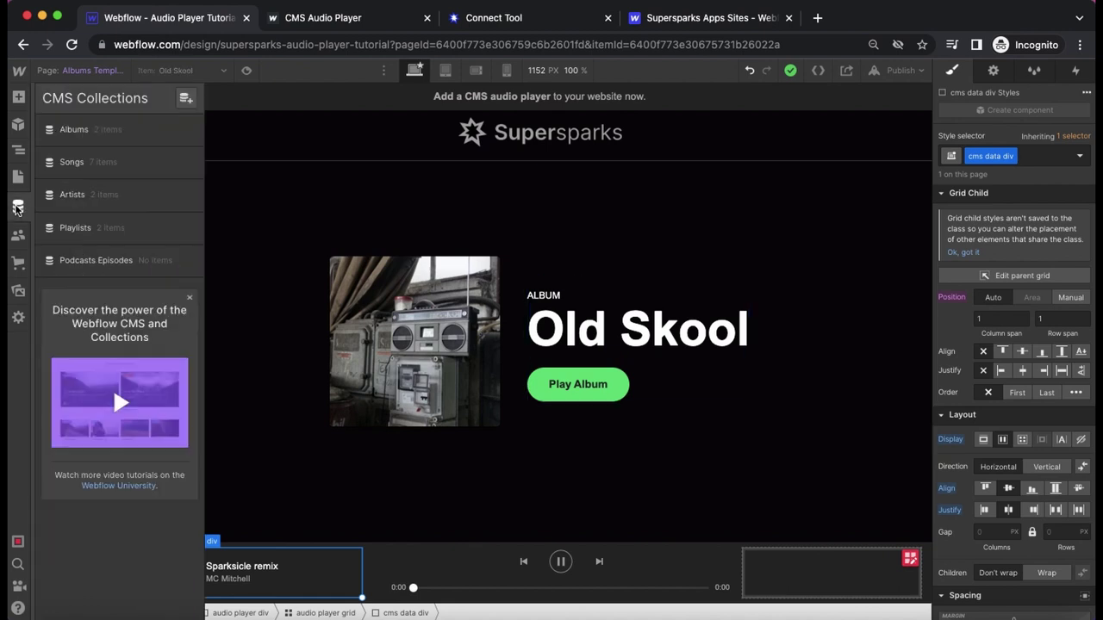
pyautogui.click(78, 166)
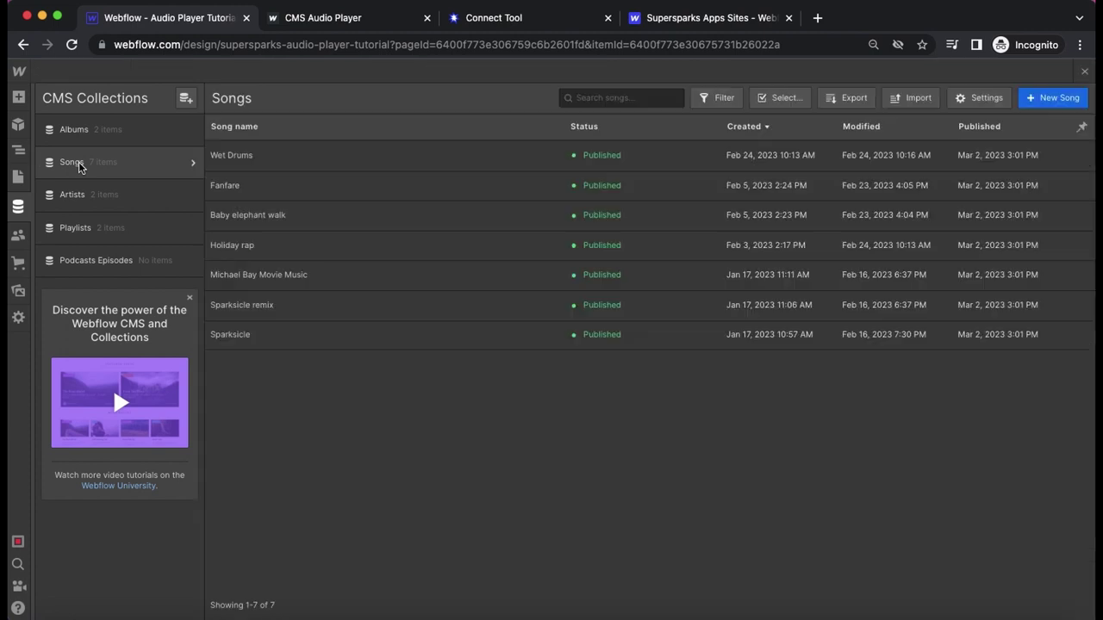
pyautogui.click(245, 192)
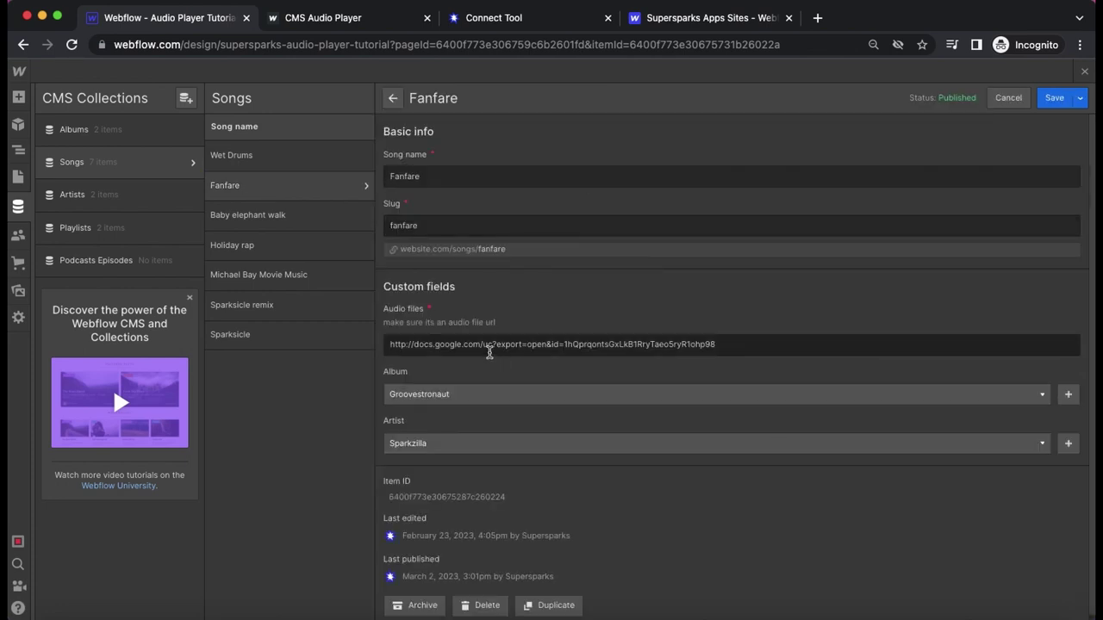
pyautogui.click(476, 346)
pyautogui.tripleClick(477, 345)
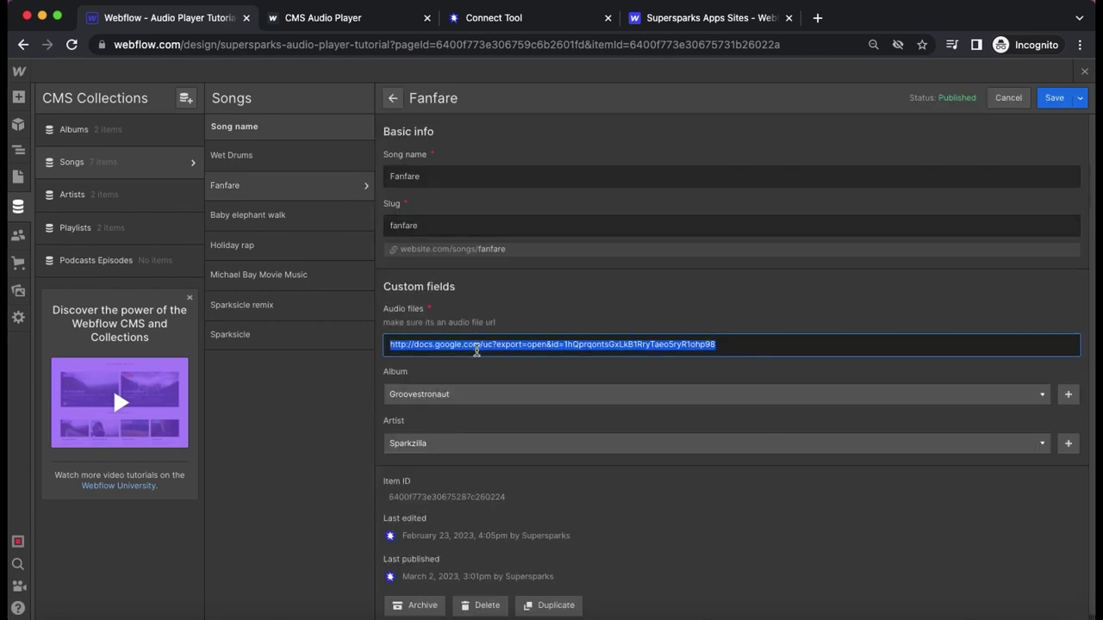
pyautogui.press('super+3')
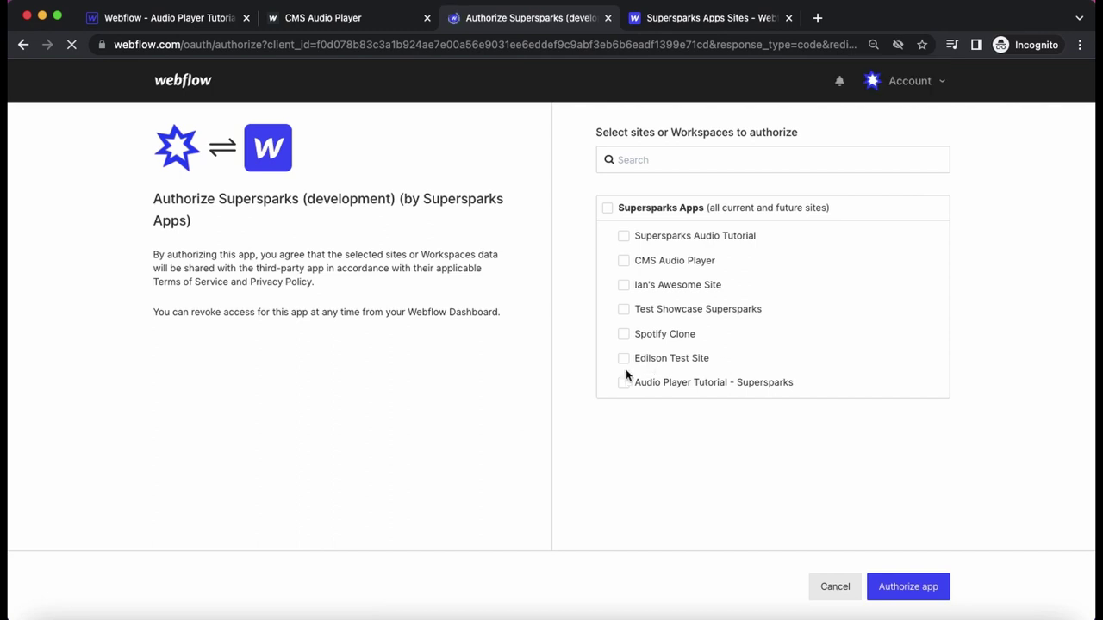
# - Authorize Supersparks for the Audio Player Tutorial - Supersparks site
pyautogui.click(624, 383)
pyautogui.click(894, 591)
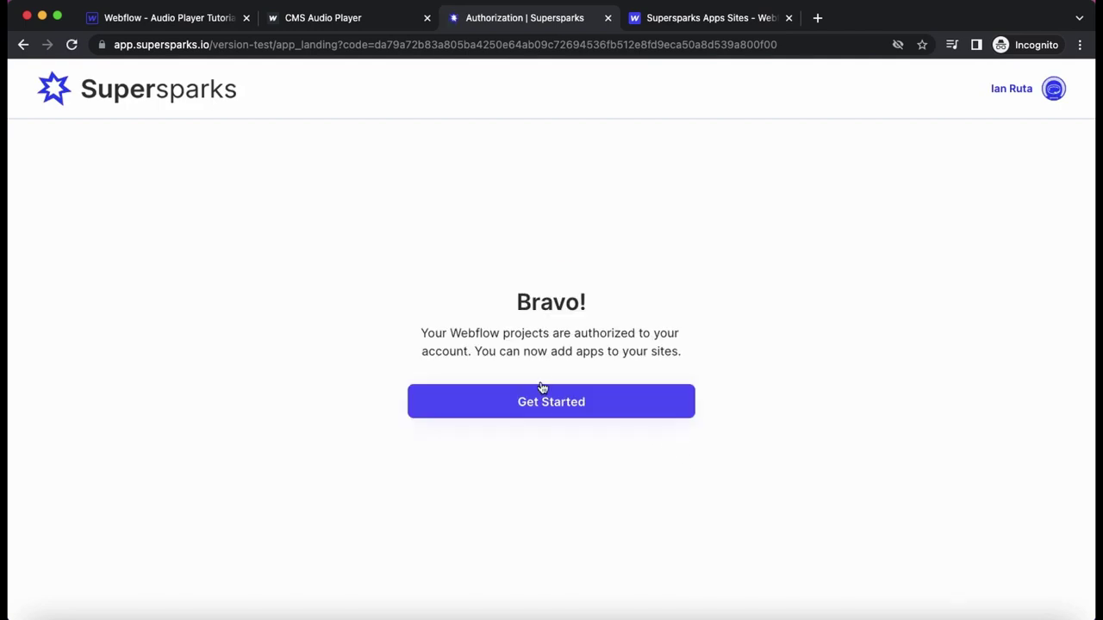
# - Add the CMS Audio Player spark to the project with a 14-day free trial
pyautogui.click(526, 405)
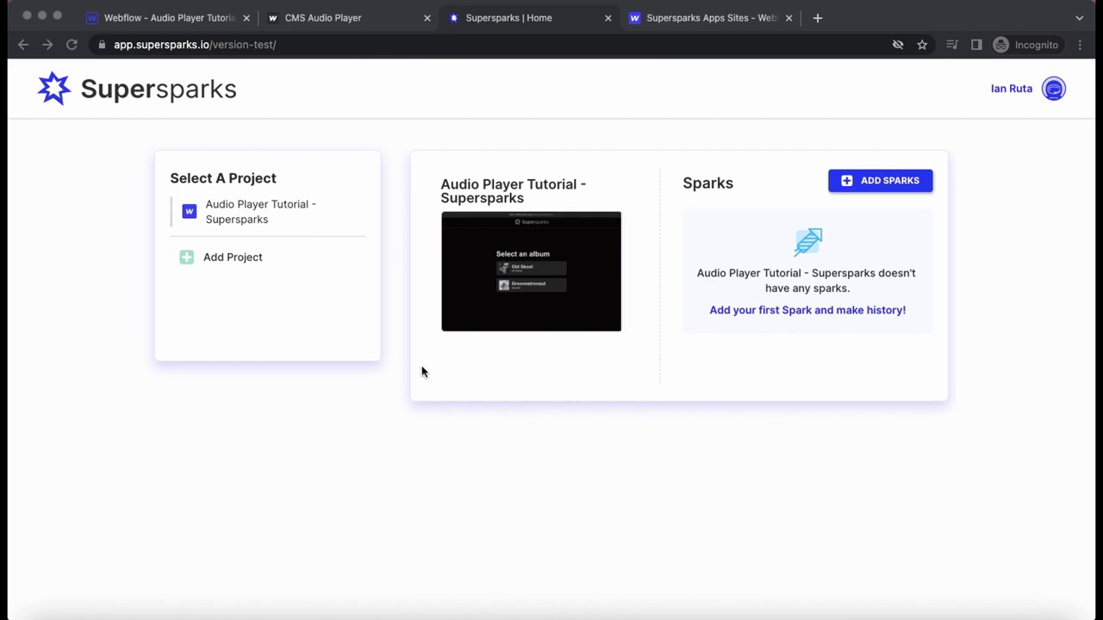
pyautogui.click(874, 185)
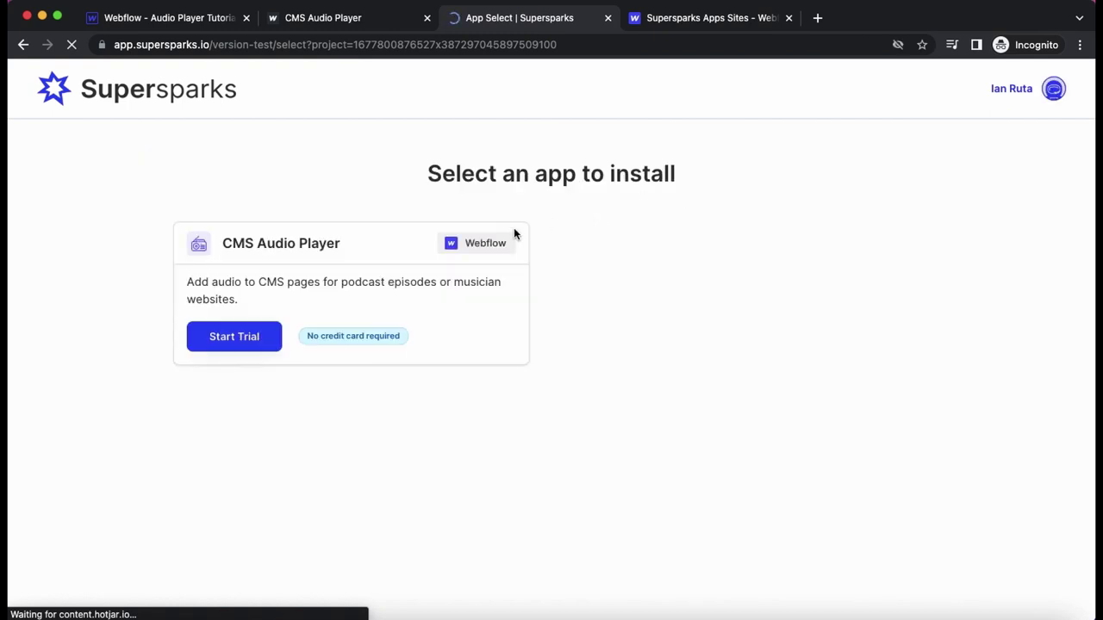
pyautogui.click(234, 338)
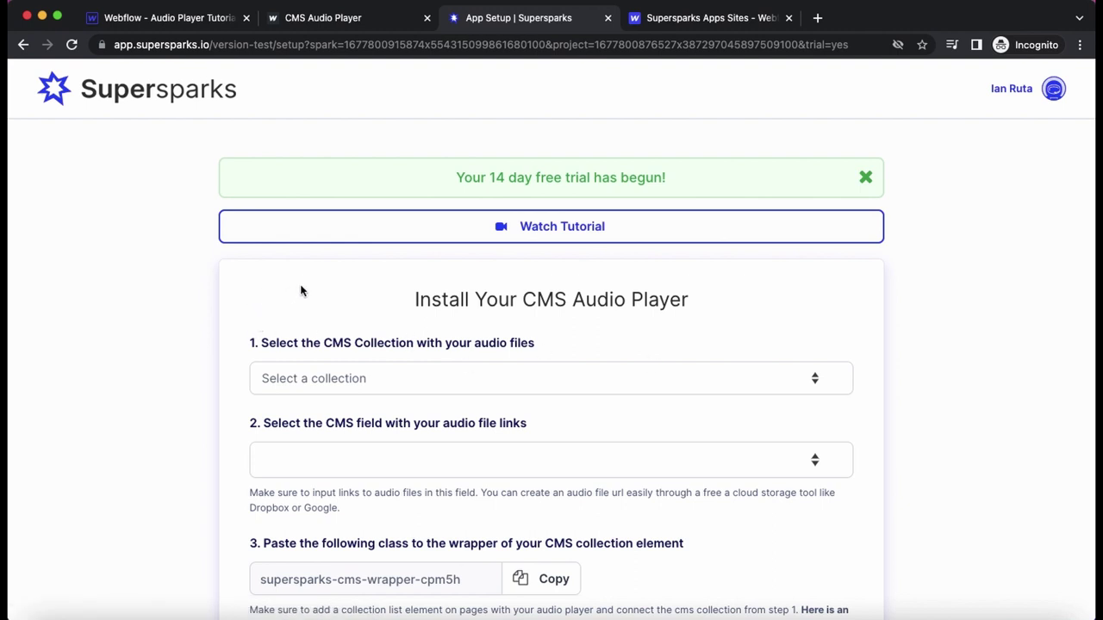
# - Choose Songs as the collection and Audio files as the link field for the player
pyautogui.scroll(-3, 276, 297)
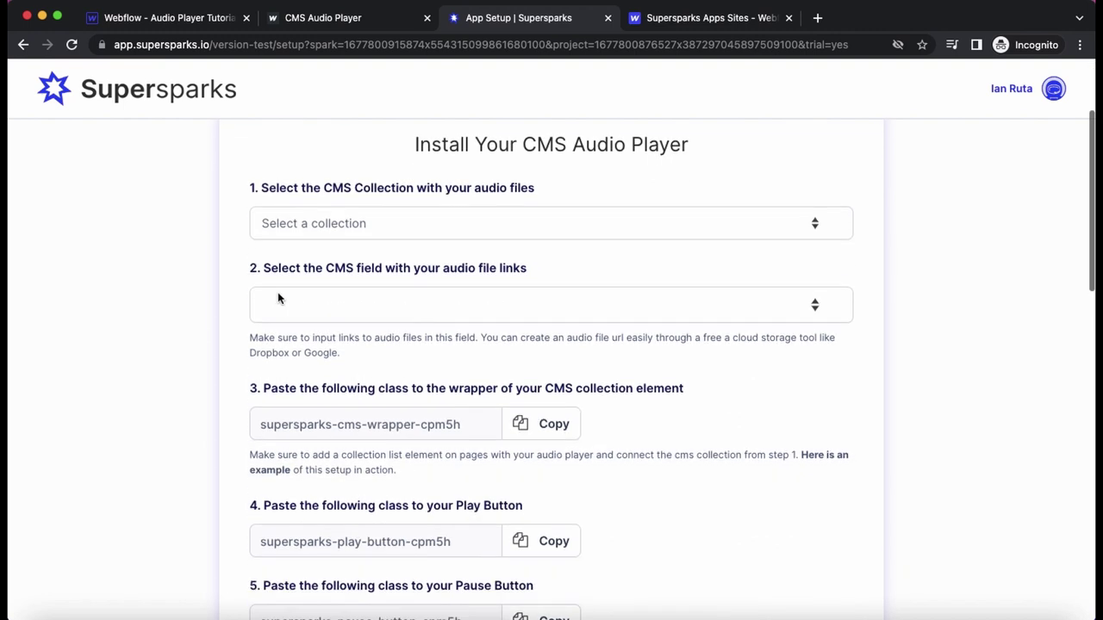
pyautogui.scroll(3, 279, 298)
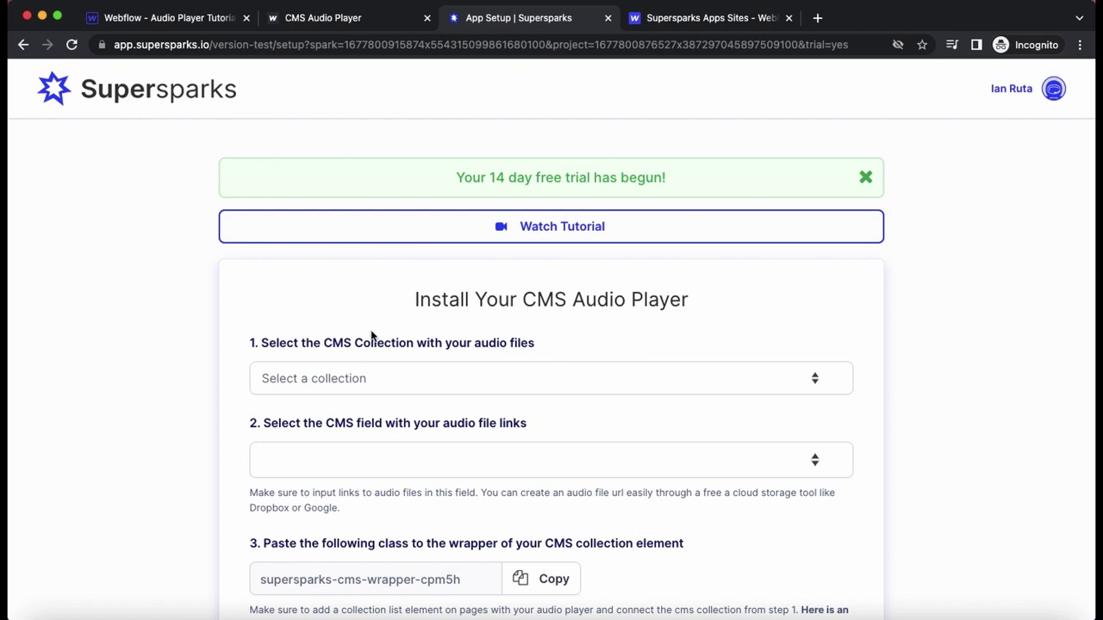
pyautogui.click(369, 380)
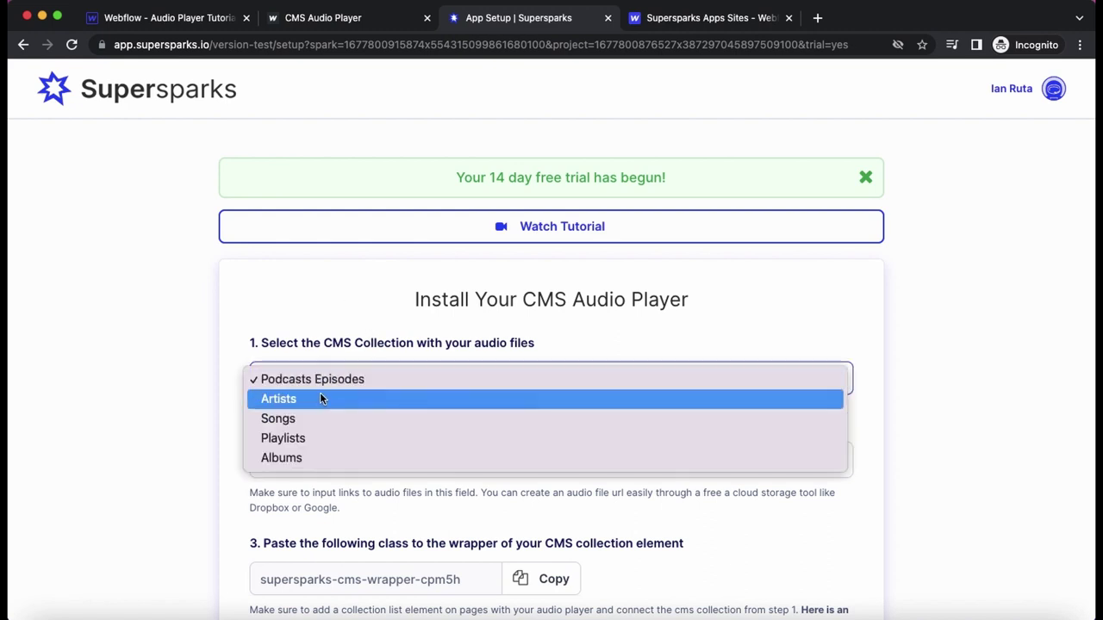
pyautogui.click(277, 419)
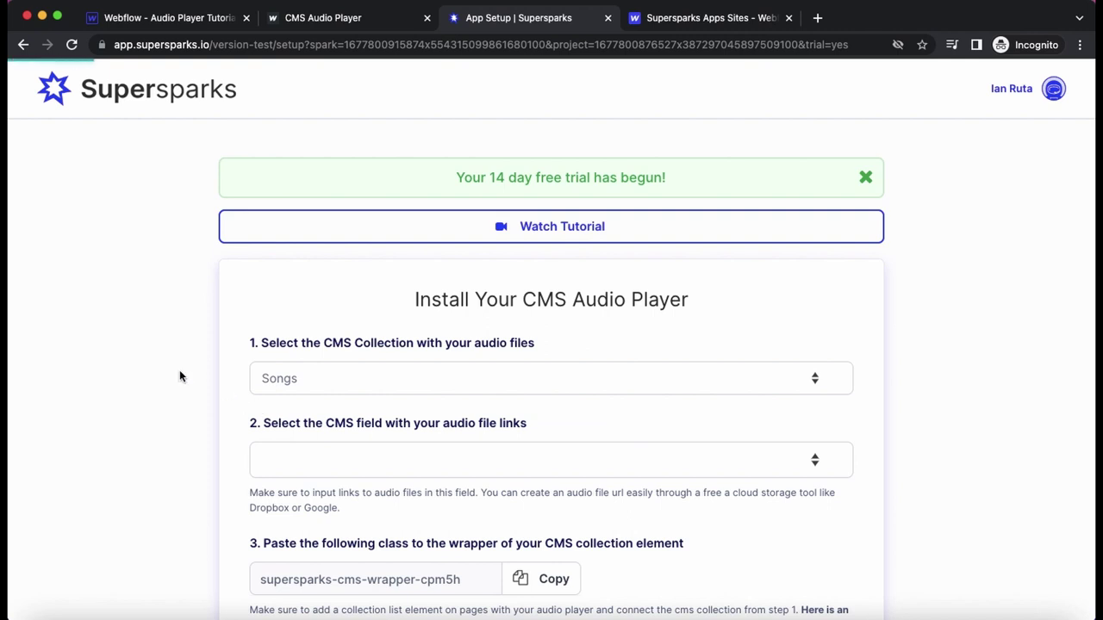
pyautogui.scroll(-2, 222, 381)
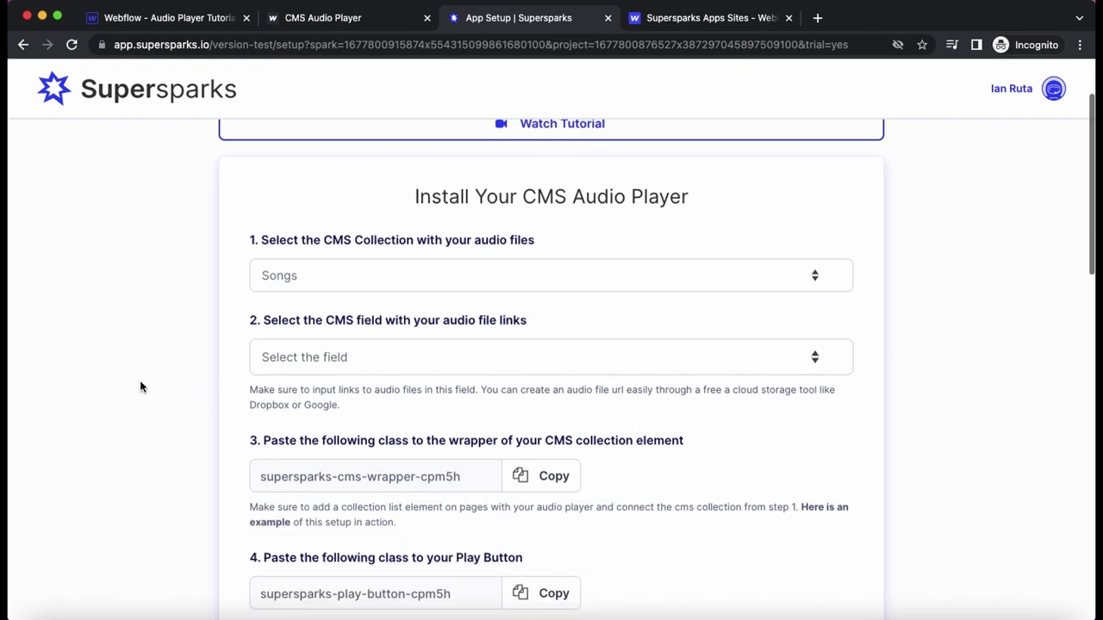
pyautogui.click(285, 365)
pyautogui.click(287, 366)
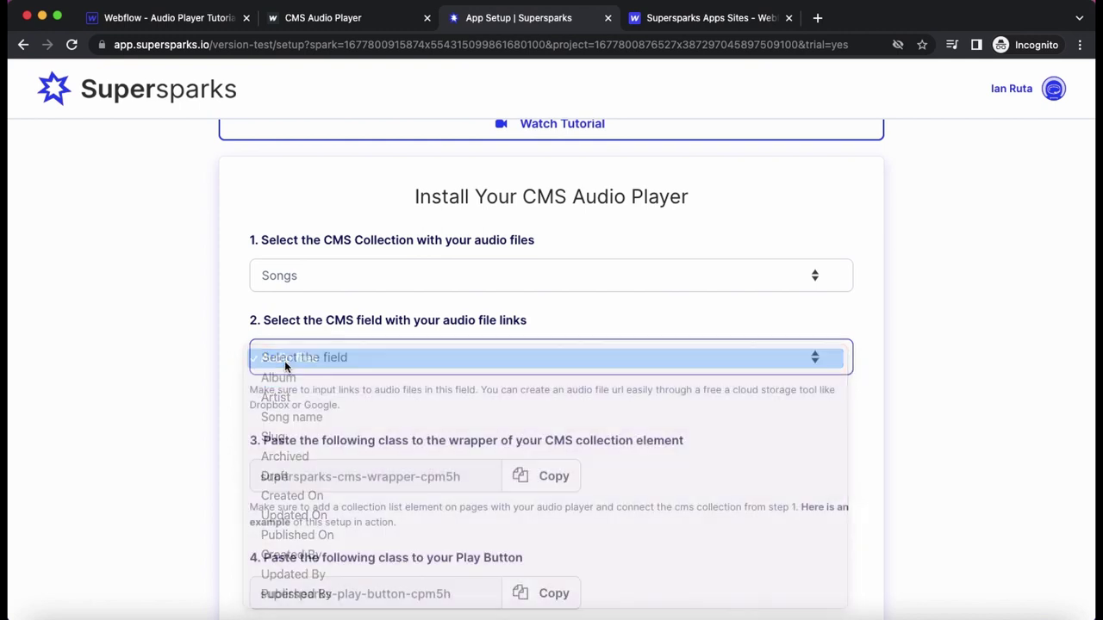
pyautogui.scroll(-1, 246, 341)
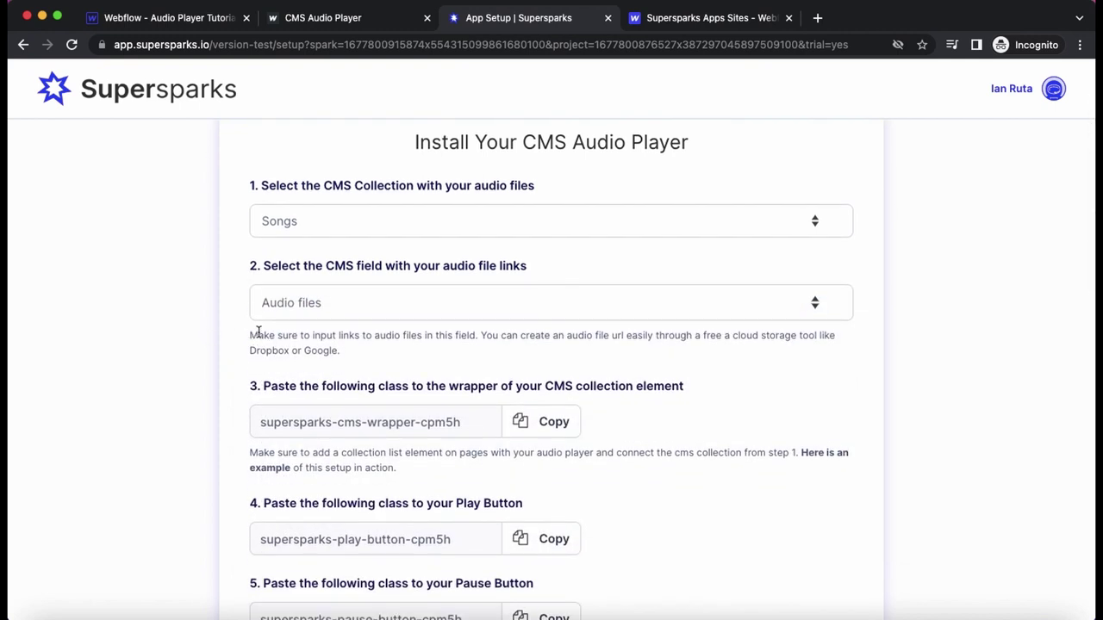
pyautogui.scroll(-1, 268, 328)
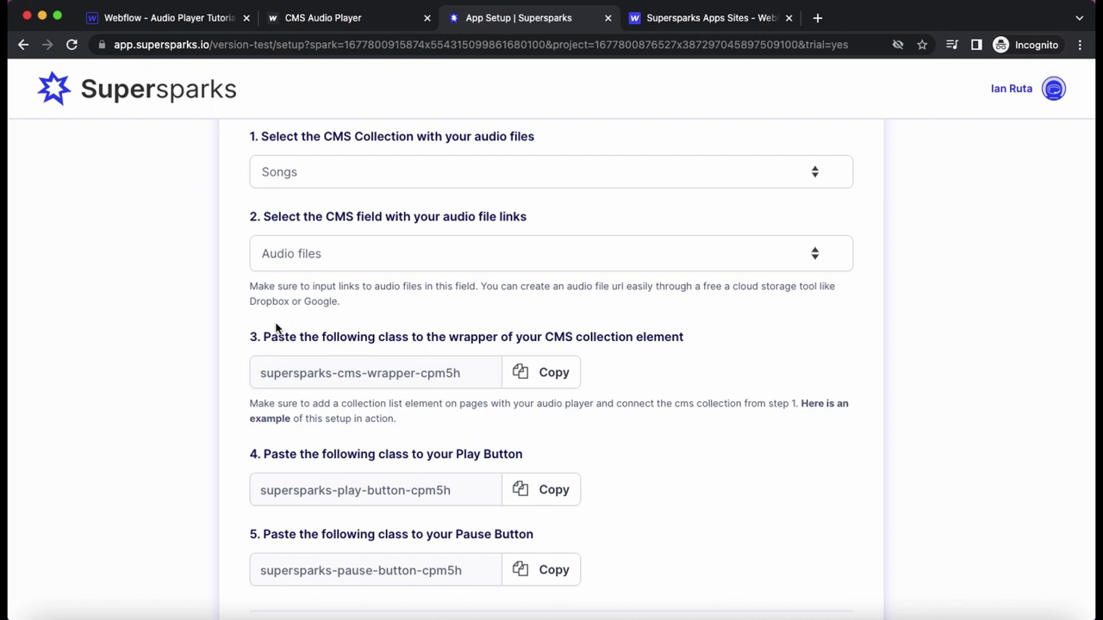
pyautogui.scroll(-3, 277, 326)
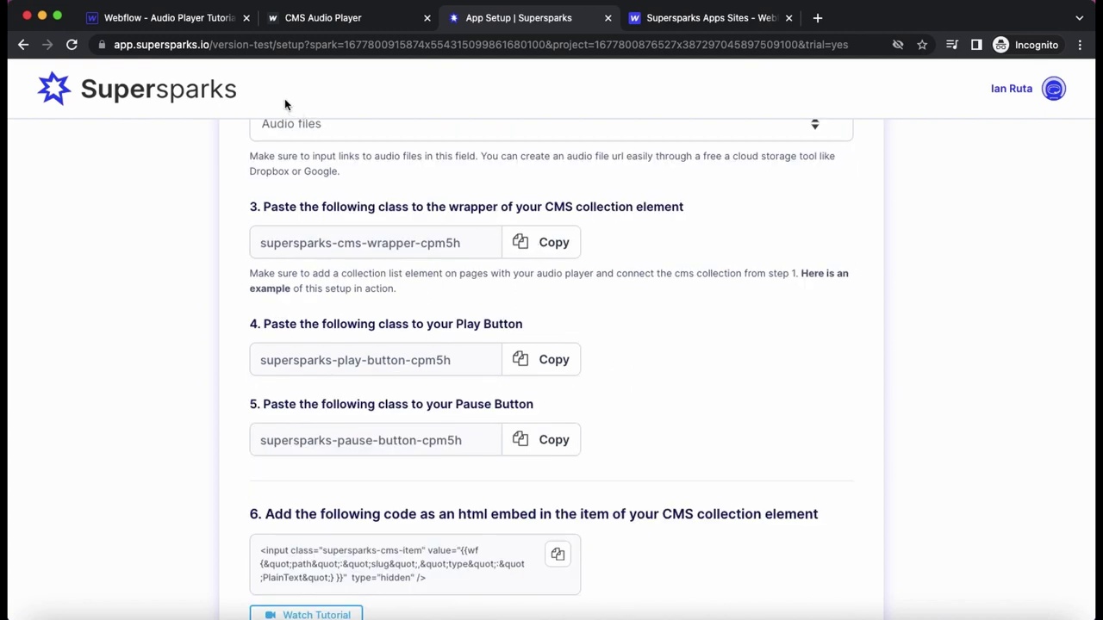
# - Check that the song wrapper list's collection settings source items from Songs
pyautogui.click(197, 19)
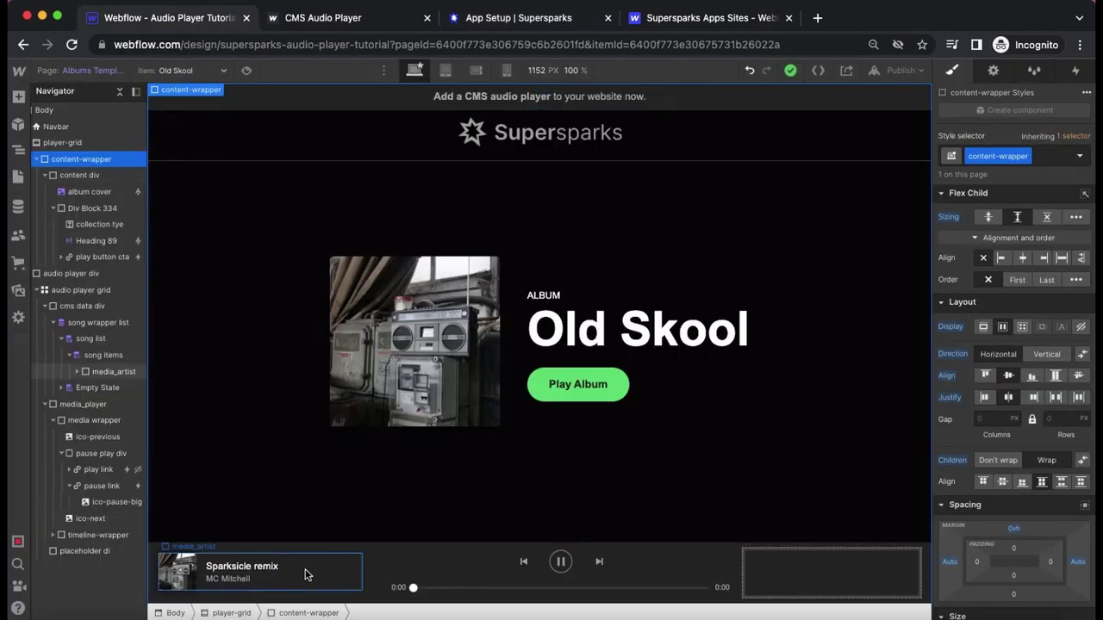
pyautogui.click(91, 325)
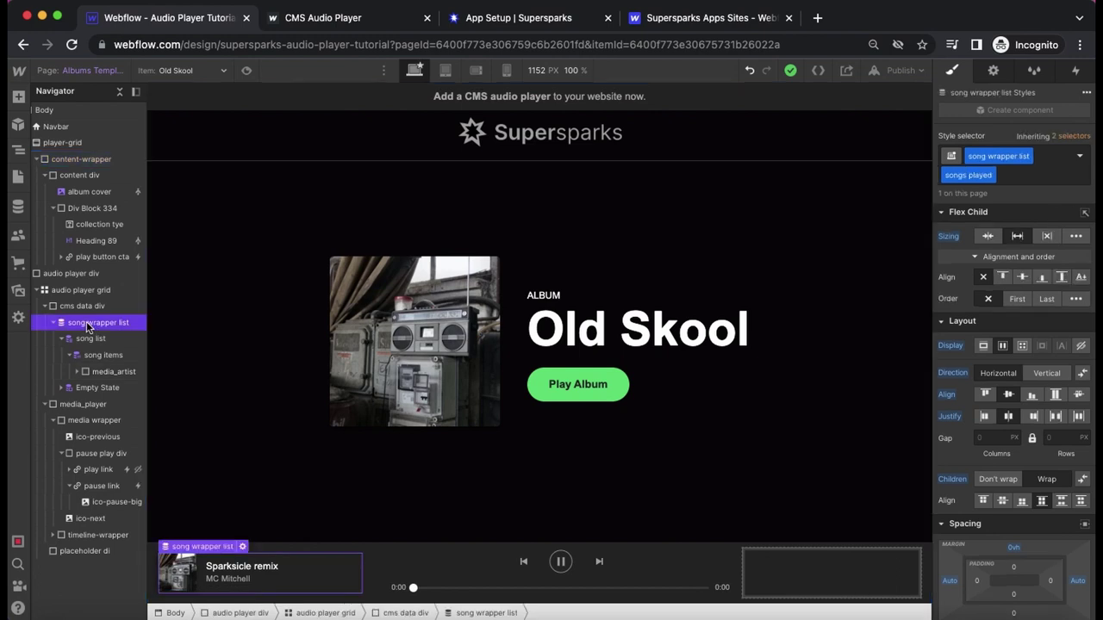
pyautogui.click(243, 547)
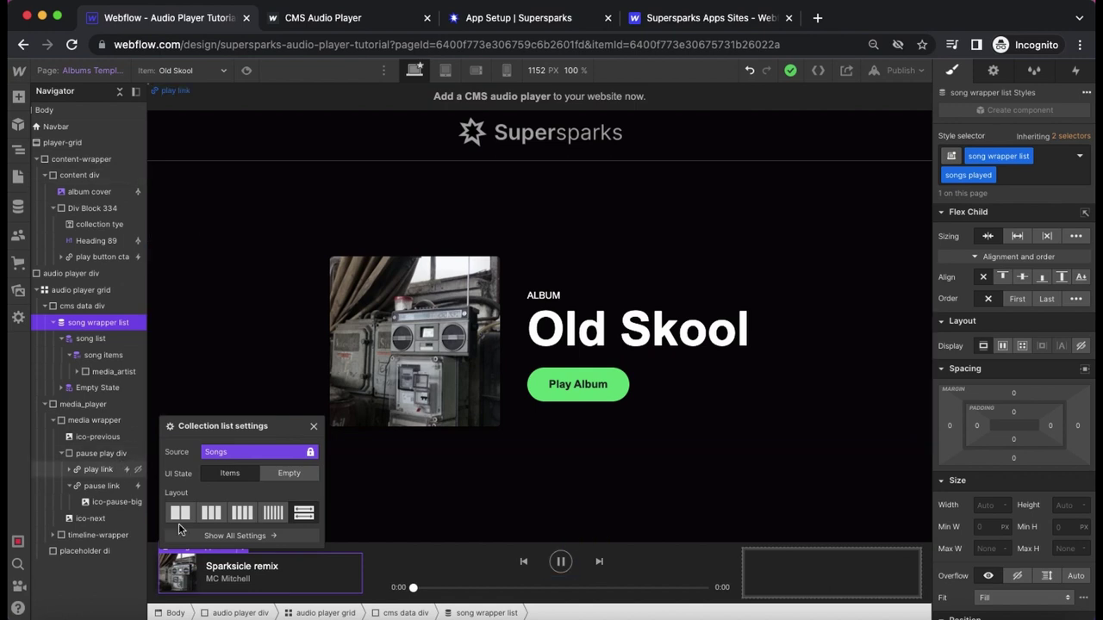
pyautogui.click(216, 585)
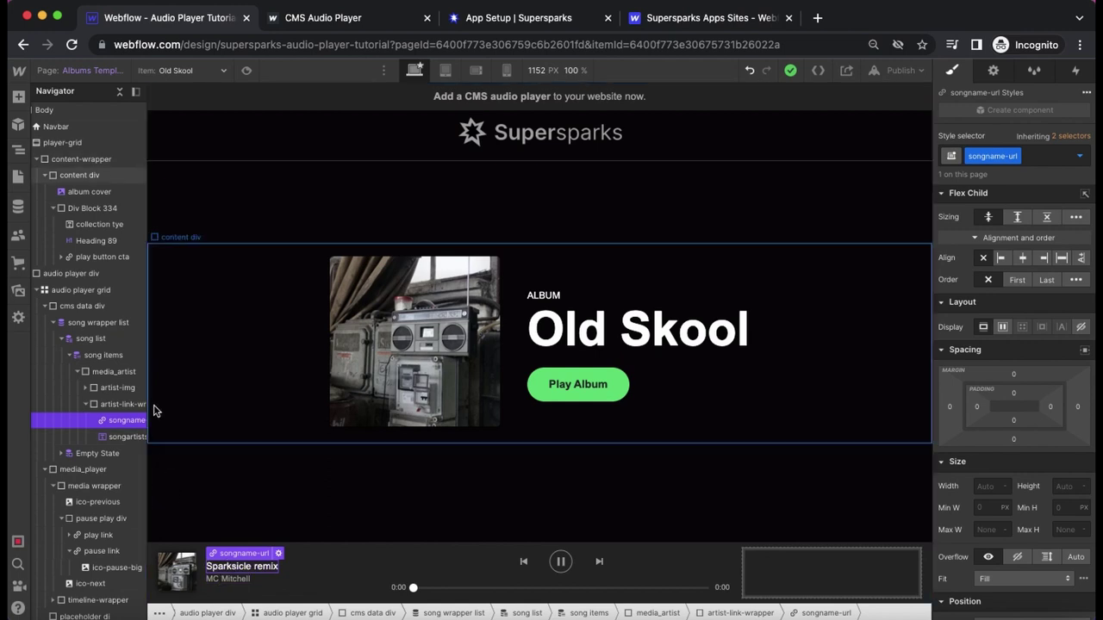
pyautogui.click(322, 24)
# - Add the supersparks-cms-wrapper-cpm5h combo class to the song wrapper list
pyautogui.click(473, 26)
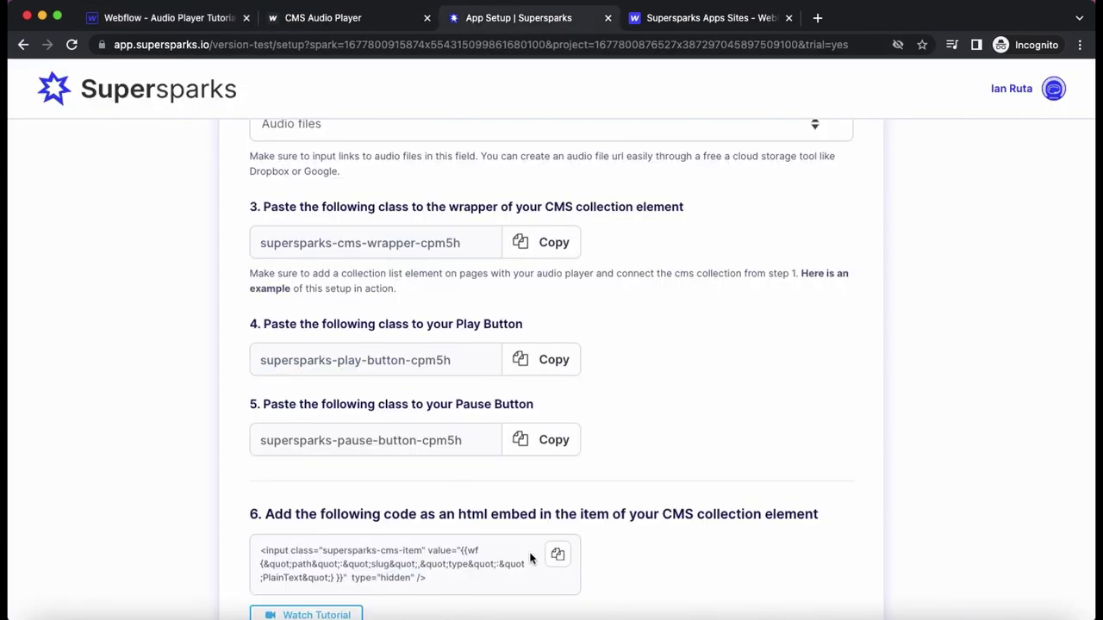
pyautogui.scroll(-1, 556, 397)
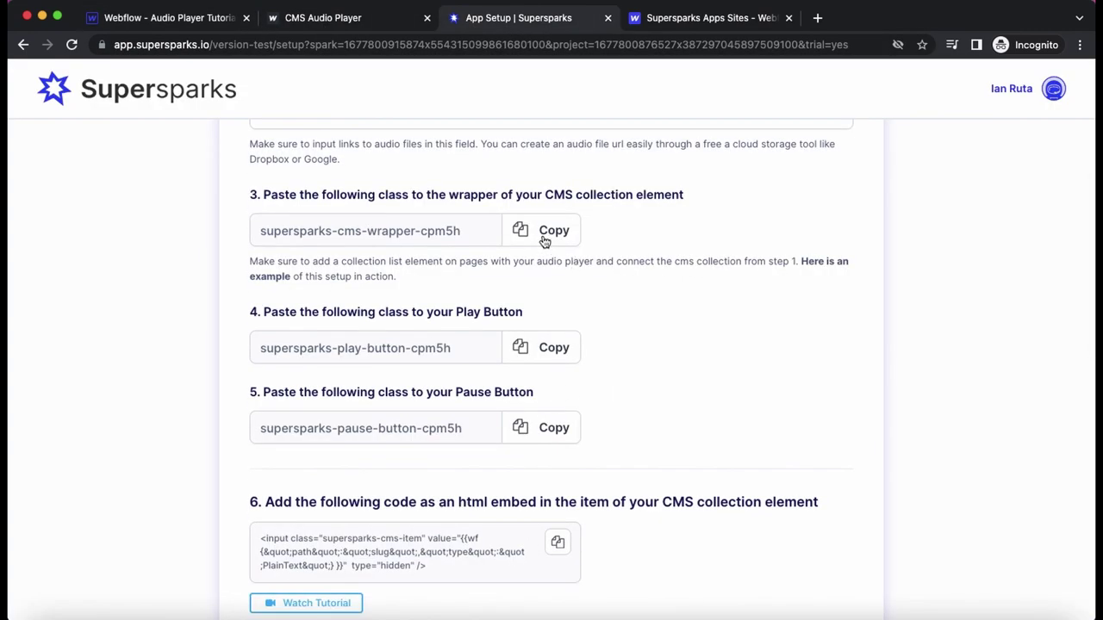
pyautogui.click(176, 20)
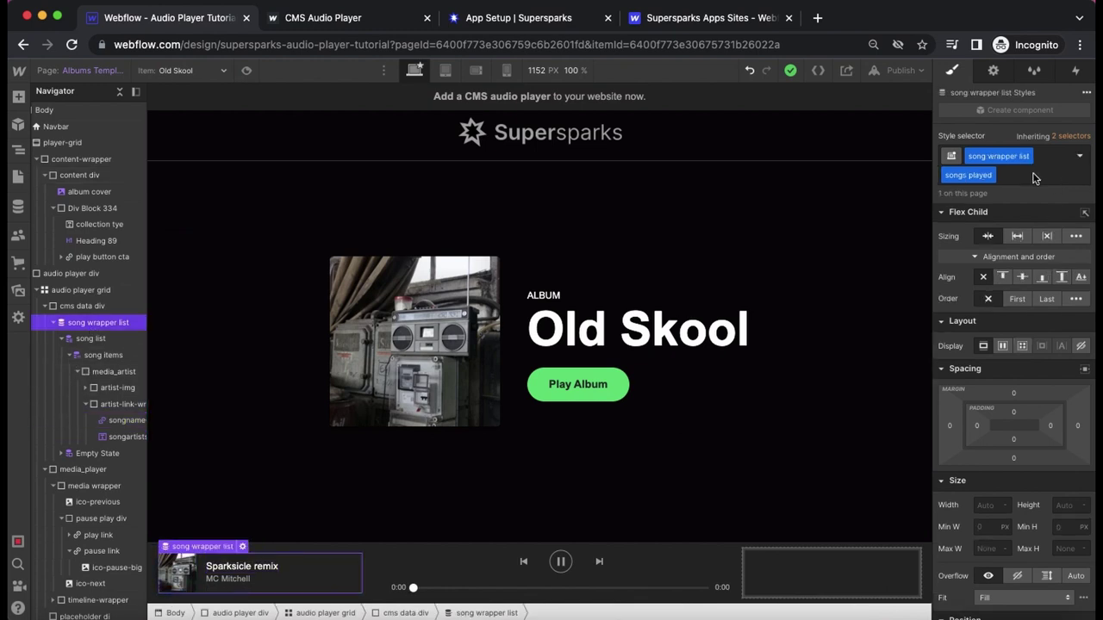
pyautogui.click(1034, 174)
pyautogui.write('supersparks-cms-wrapper-cpm5f')
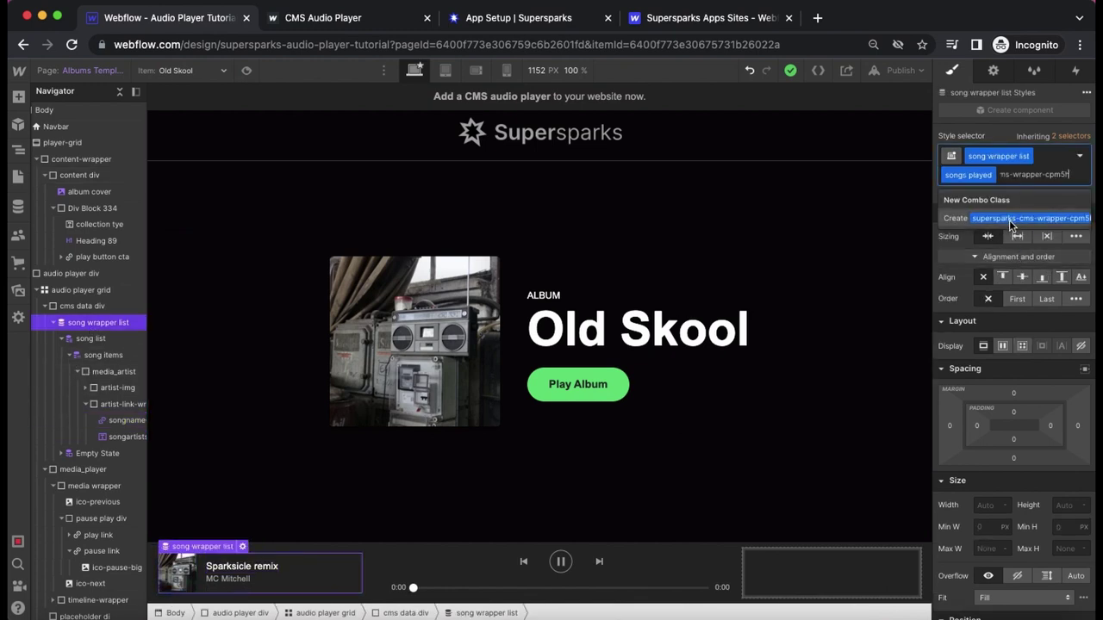
pyautogui.click(1014, 226)
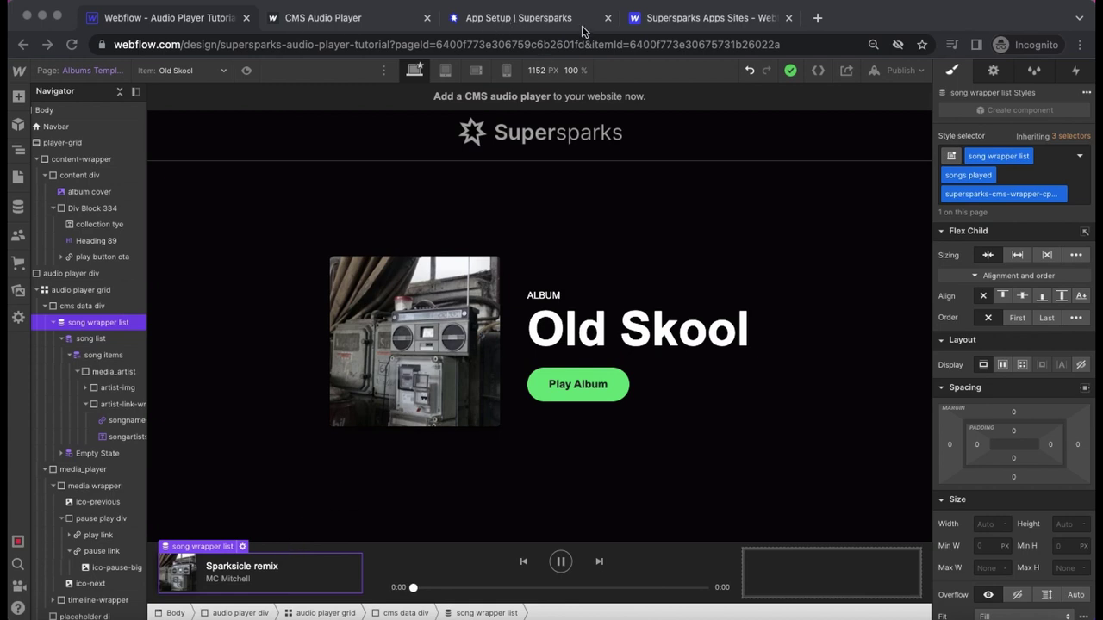
pyautogui.click(516, 21)
pyautogui.scroll(-2, 507, 312)
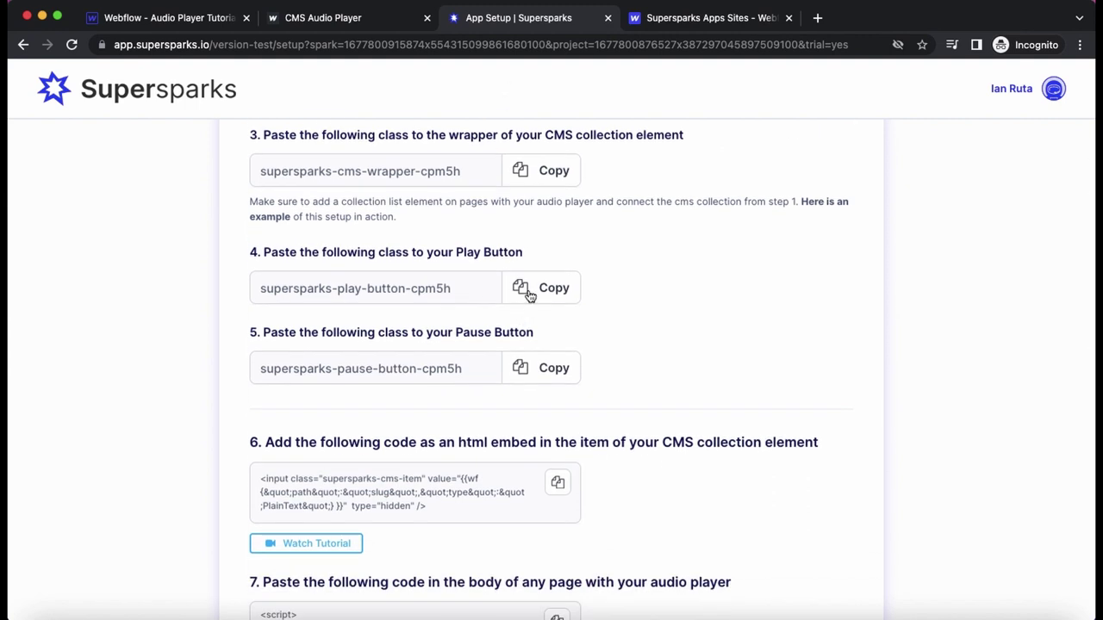
# - Give the Play Album button the supersparks-play-button-cpm5h combo class
pyautogui.click(164, 19)
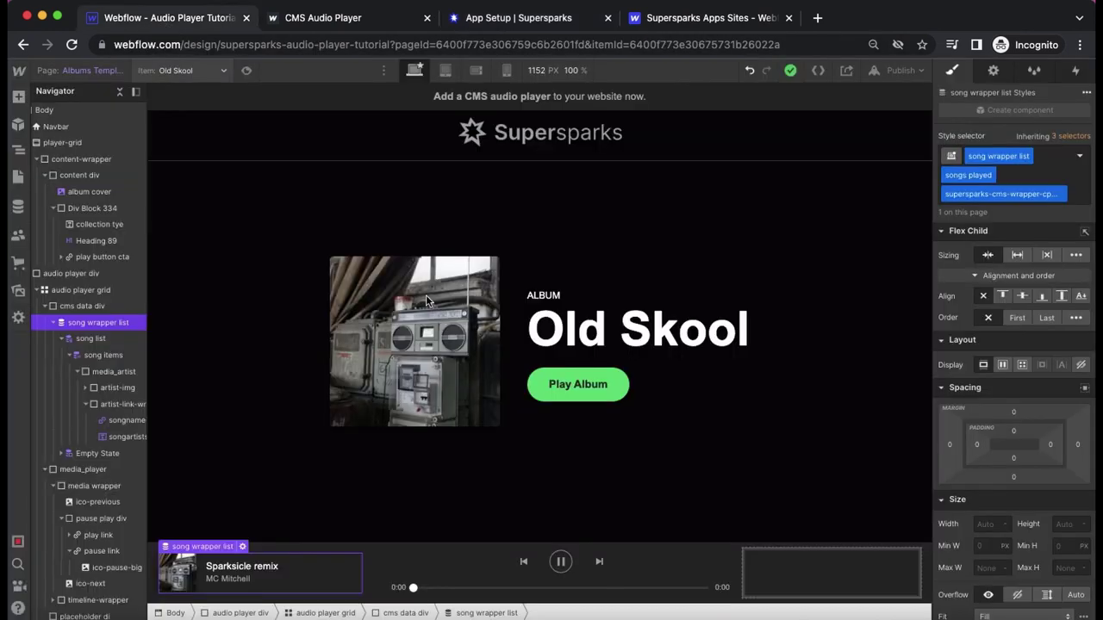
pyautogui.click(604, 387)
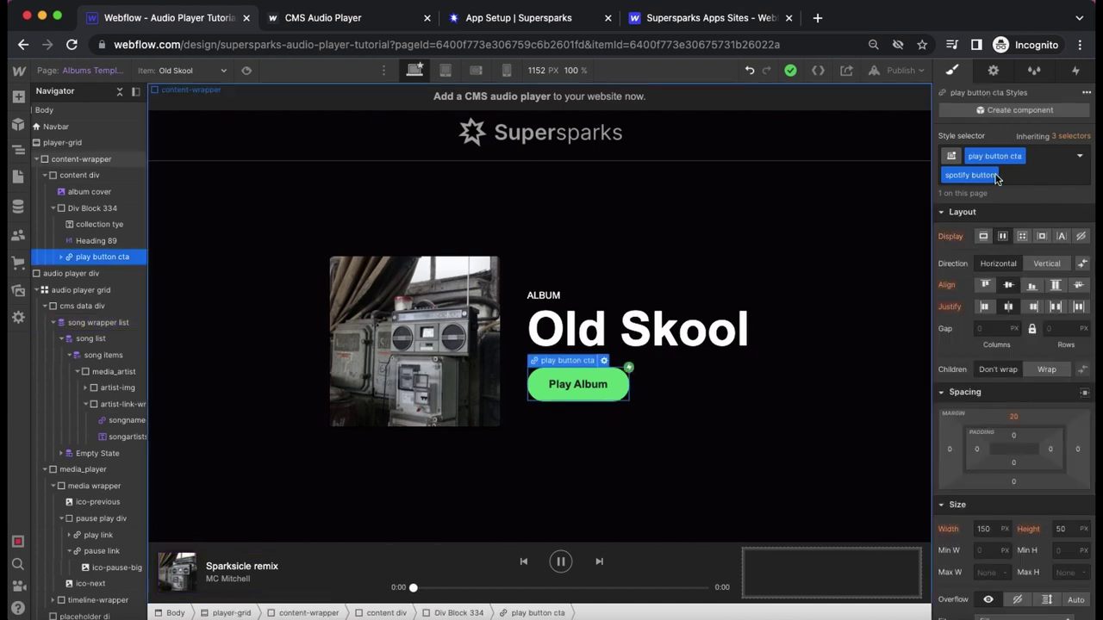
pyautogui.click(1023, 178)
pyautogui.write('supersparks-play-button-cpm5h')
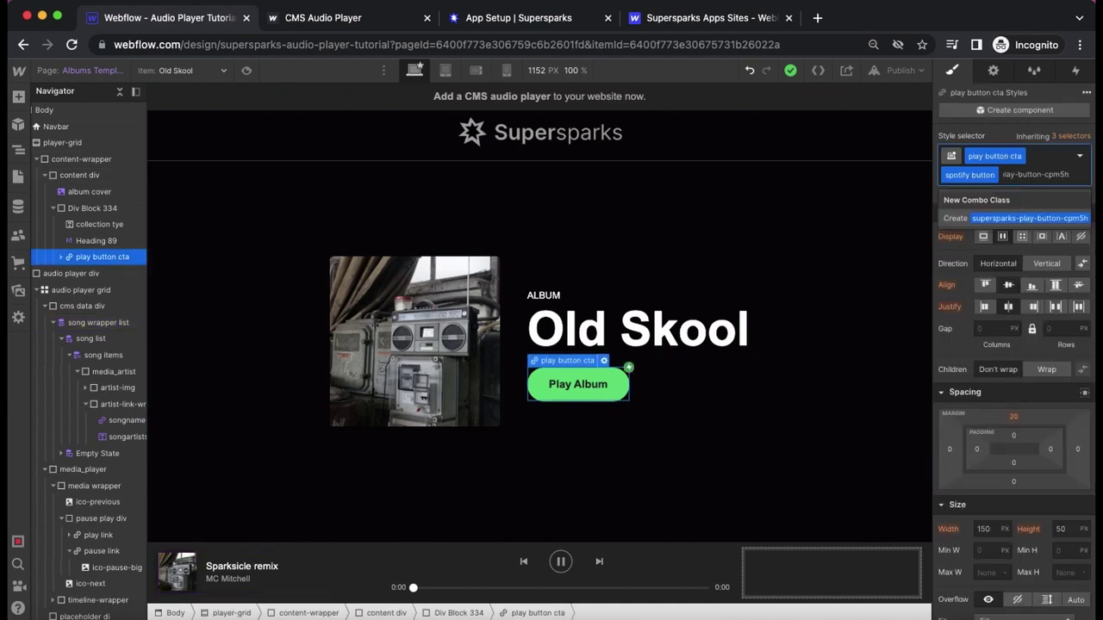
pyautogui.press('Return')
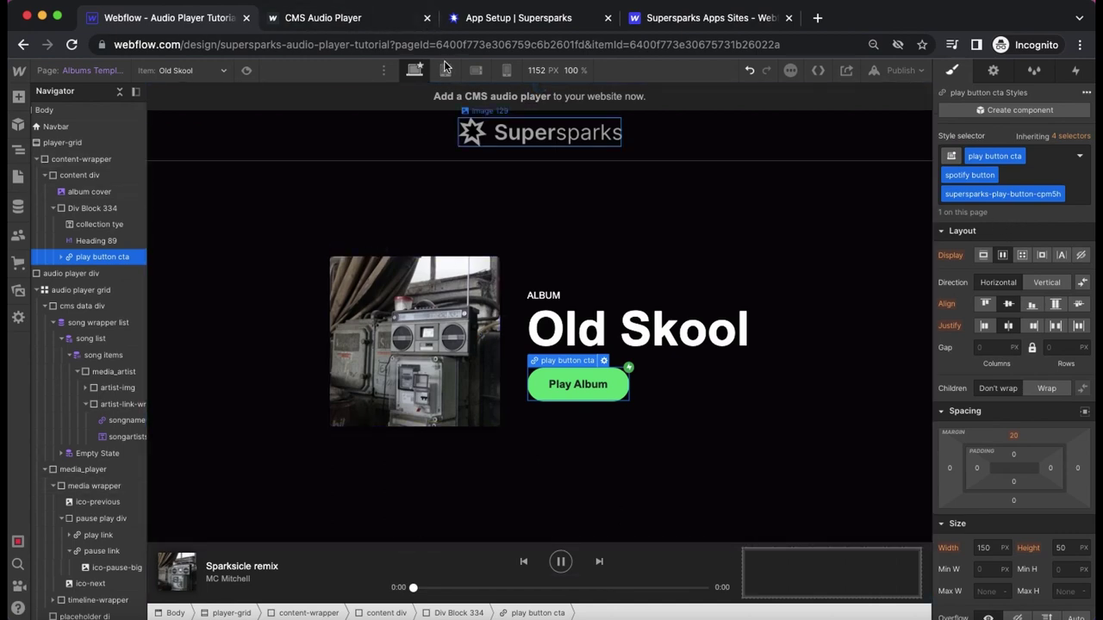
# - Give the player's pause link the supersparks-pause-button-cpm5h combo class
pyautogui.click(474, 24)
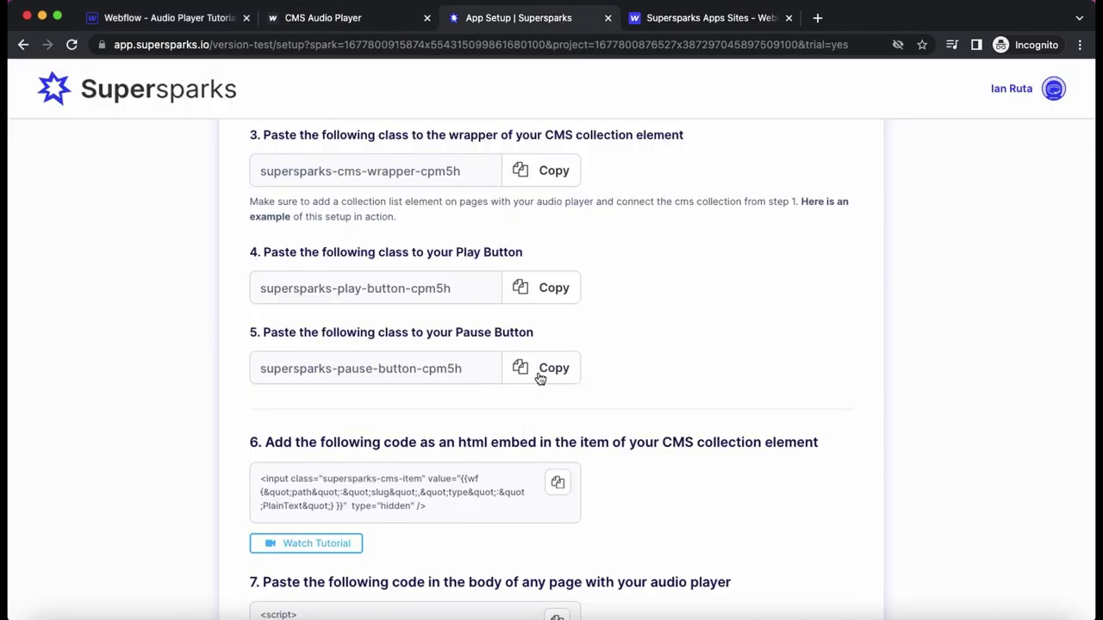
pyautogui.click(172, 17)
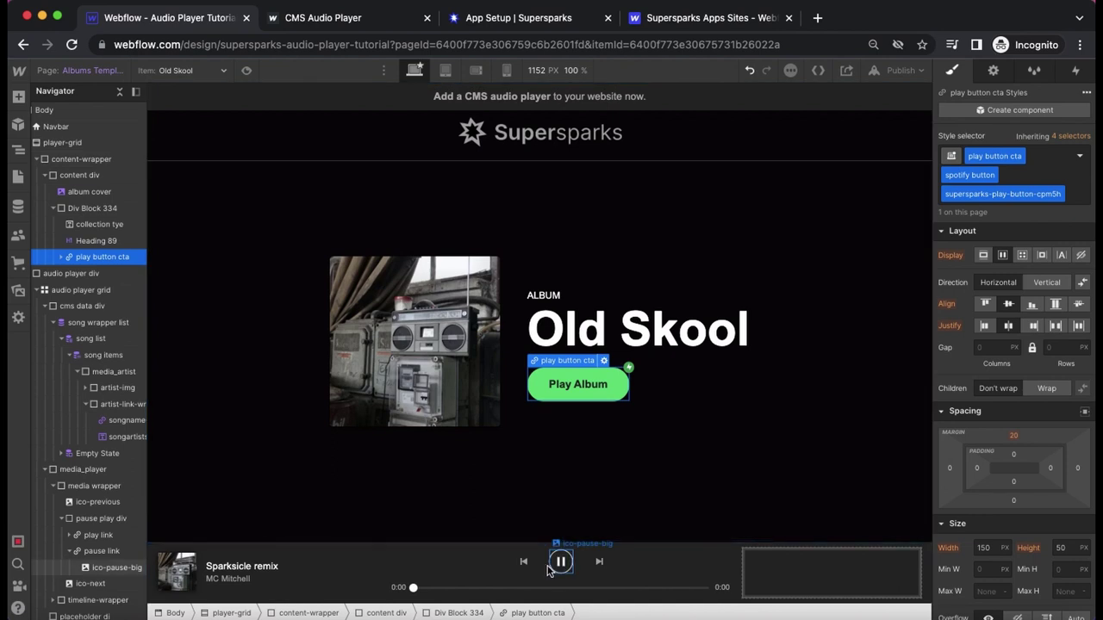
pyautogui.click(97, 551)
pyautogui.click(1046, 160)
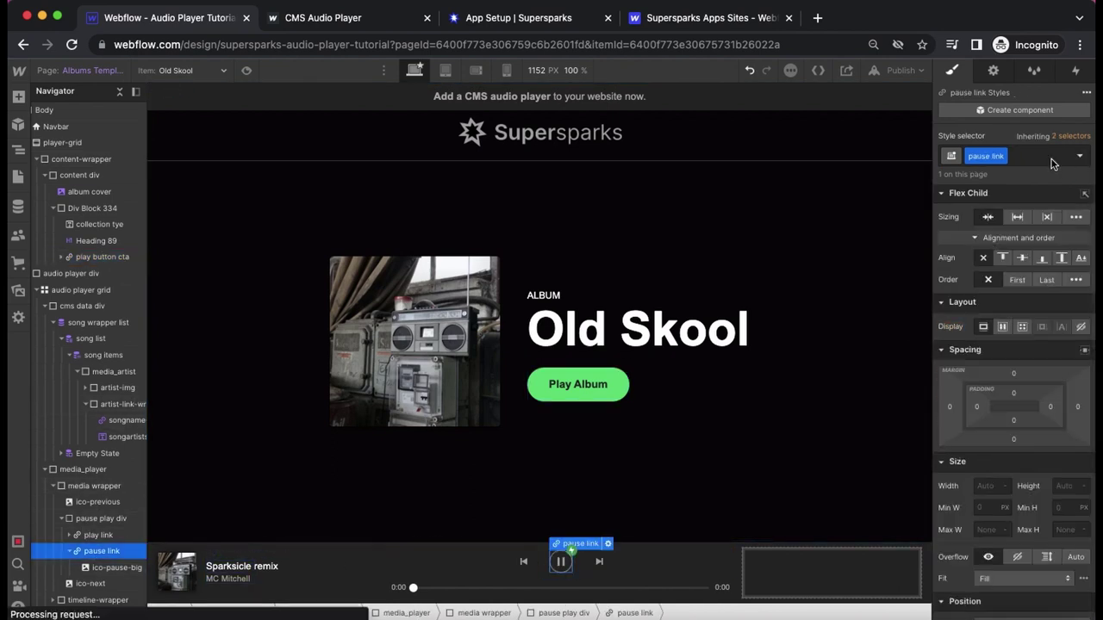
pyautogui.press('super+v')
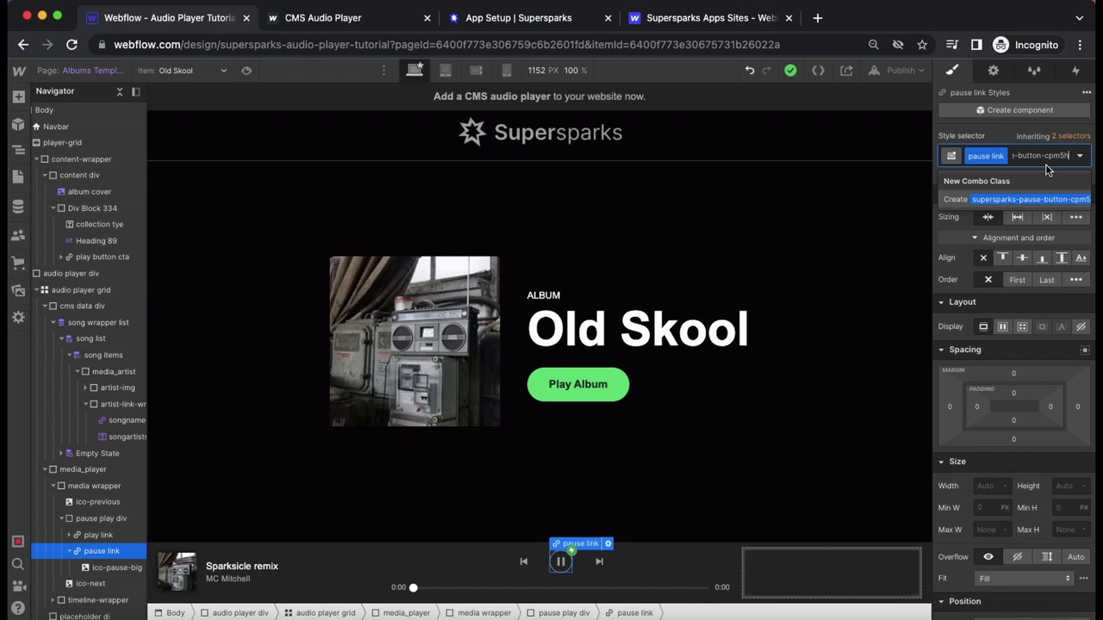
pyautogui.press('Return')
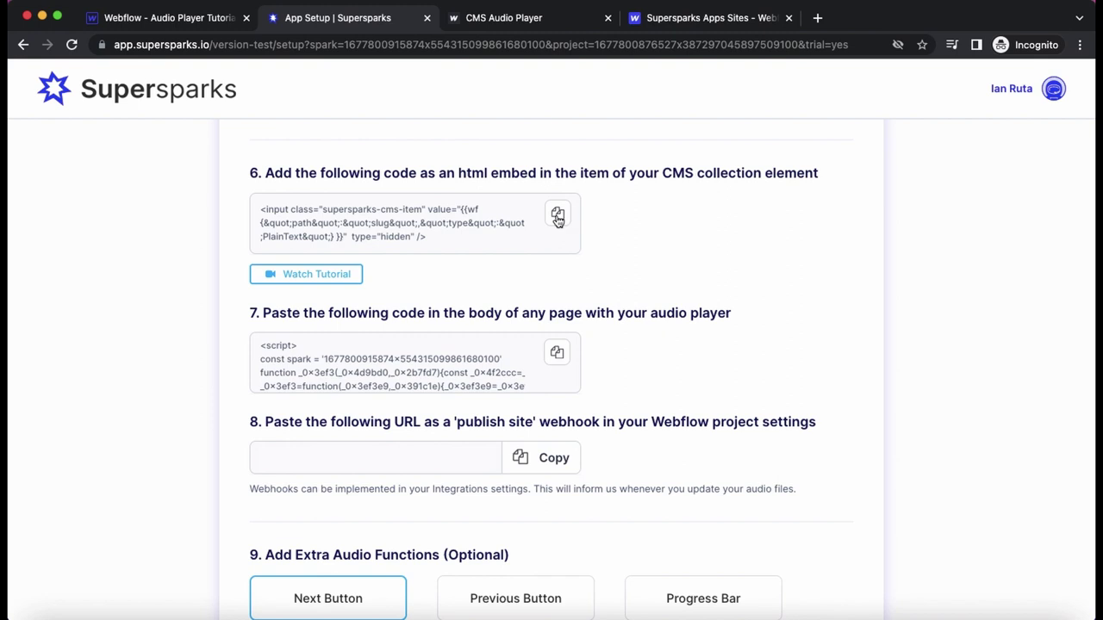
# - Place an HTML Embed in song items with the hidden supersparks-cms-item Slug input code
pyautogui.click(181, 23)
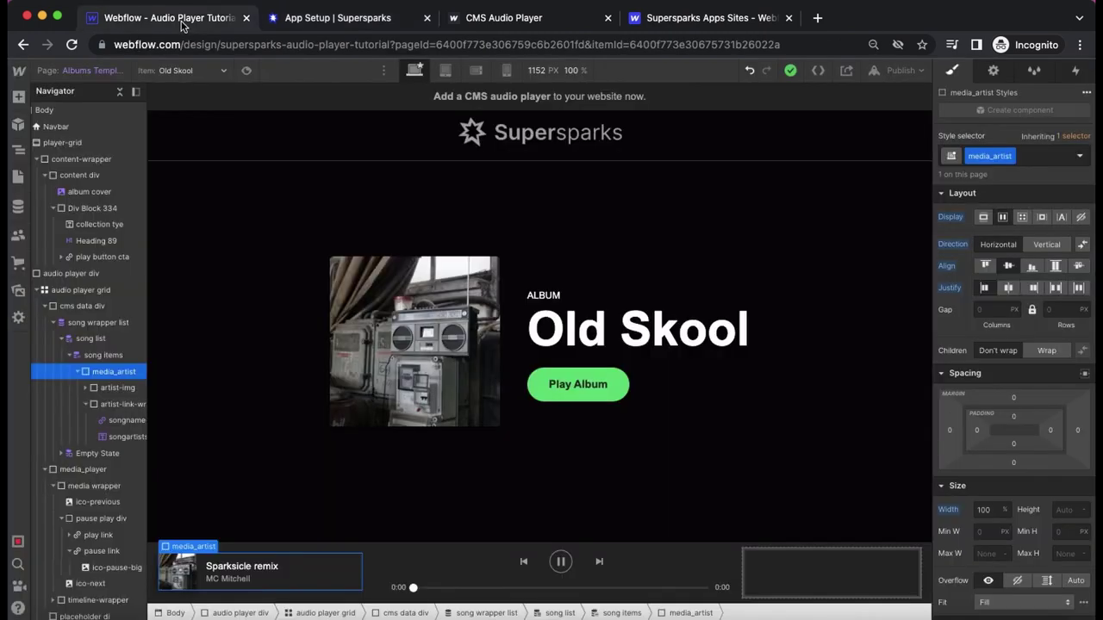
pyautogui.click(19, 98)
pyautogui.scroll(-5, 111, 425)
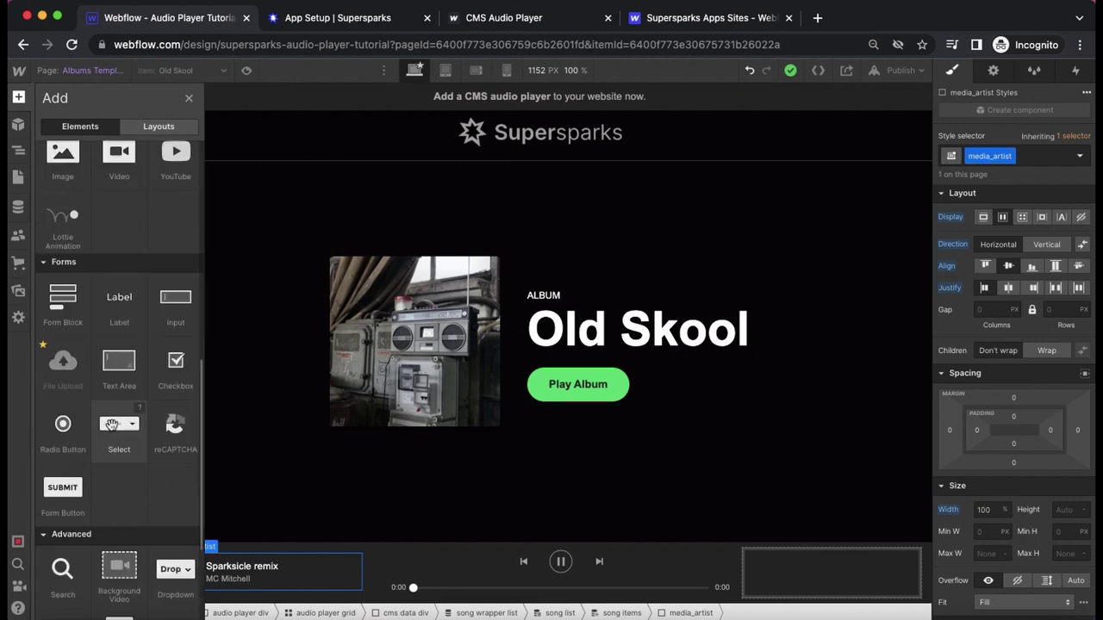
pyautogui.scroll(-3, 97, 445)
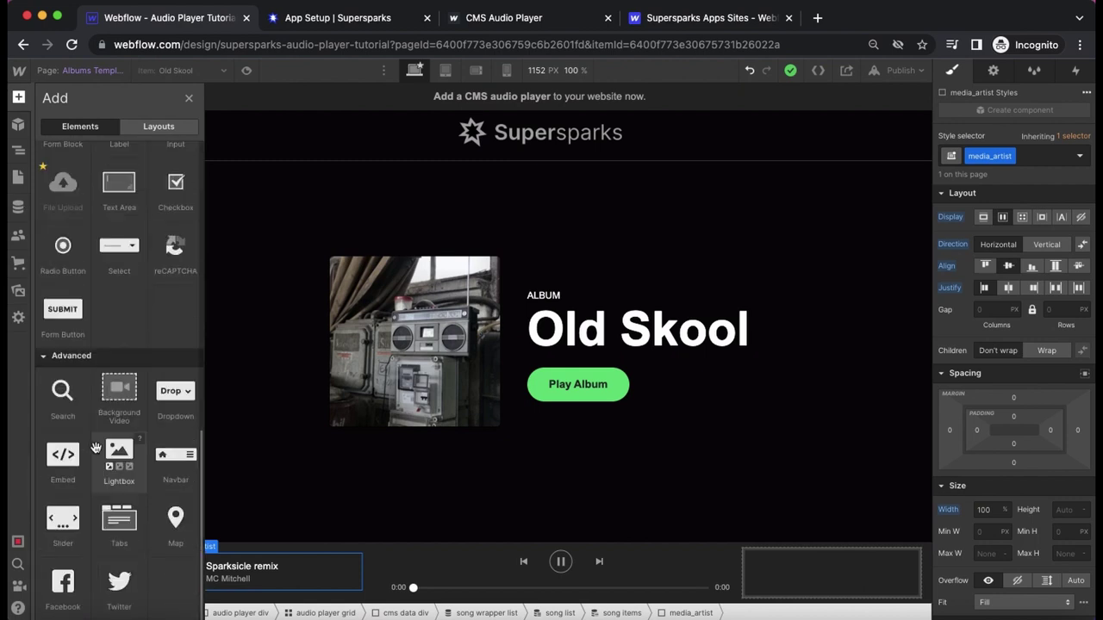
pyautogui.moveTo(257, 444); pyautogui.dragTo(118, 372)
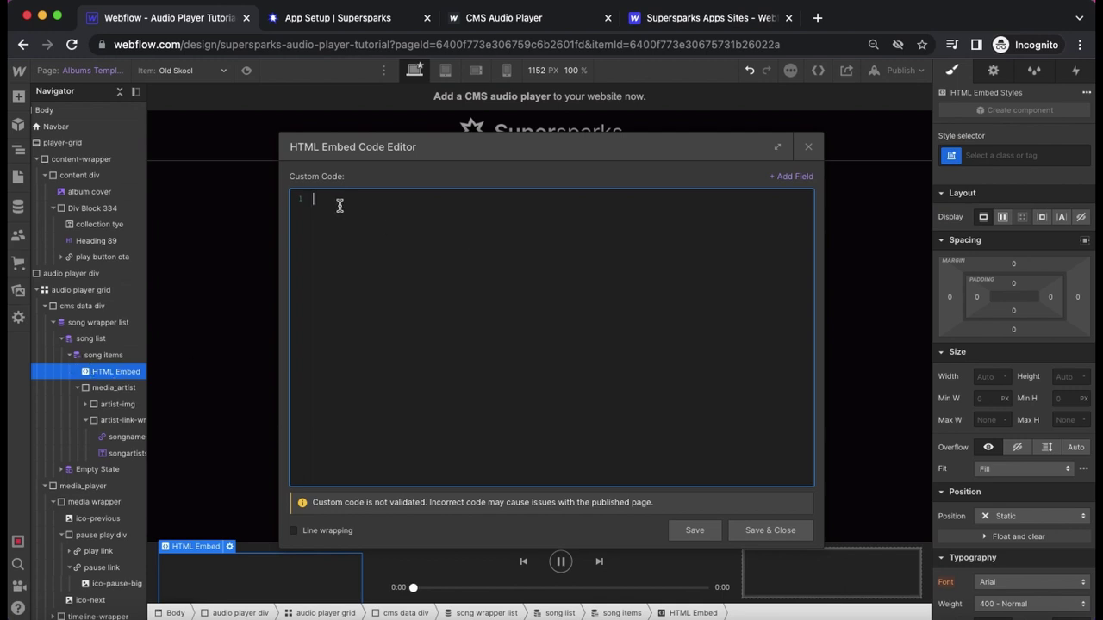
pyautogui.press('super+v')
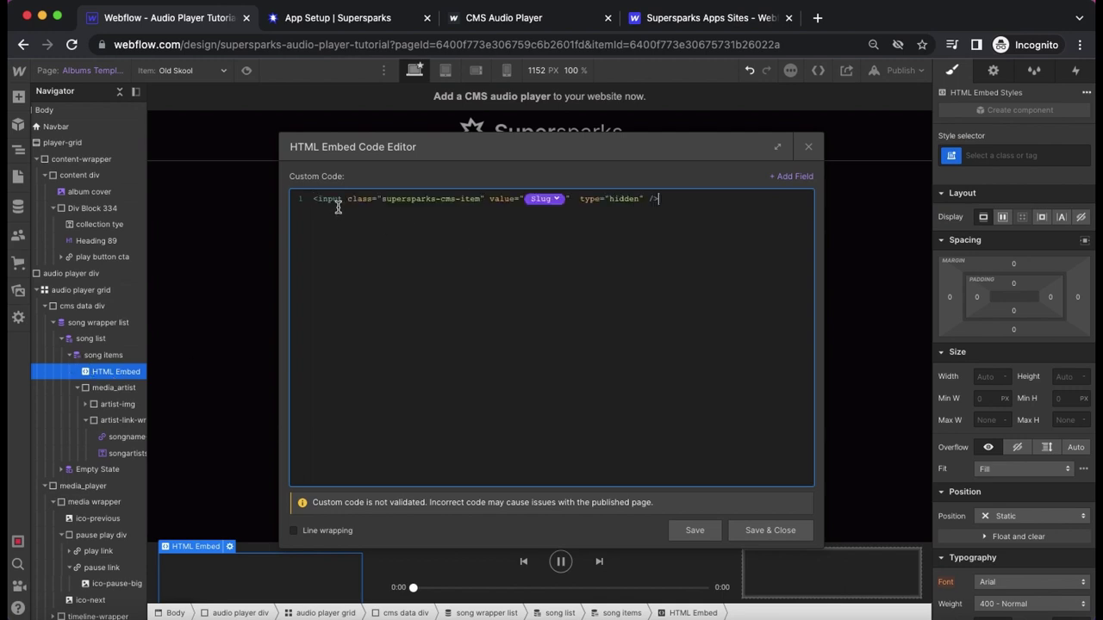
pyautogui.click(762, 531)
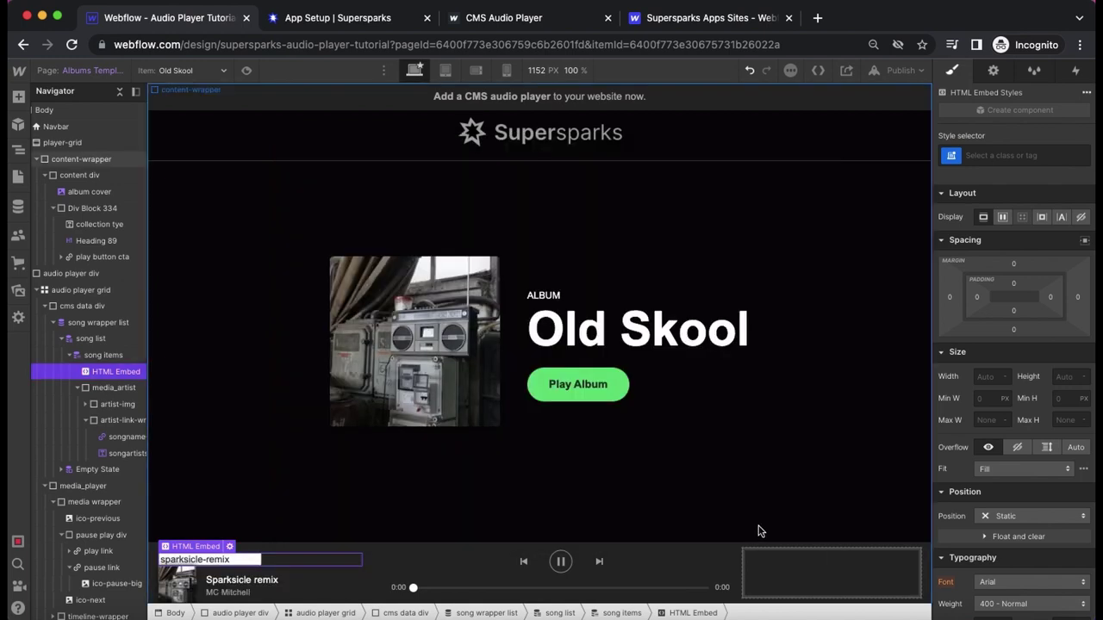
# - Apply the existing cms item embed class to the embed and set Display to None
pyautogui.click(981, 155)
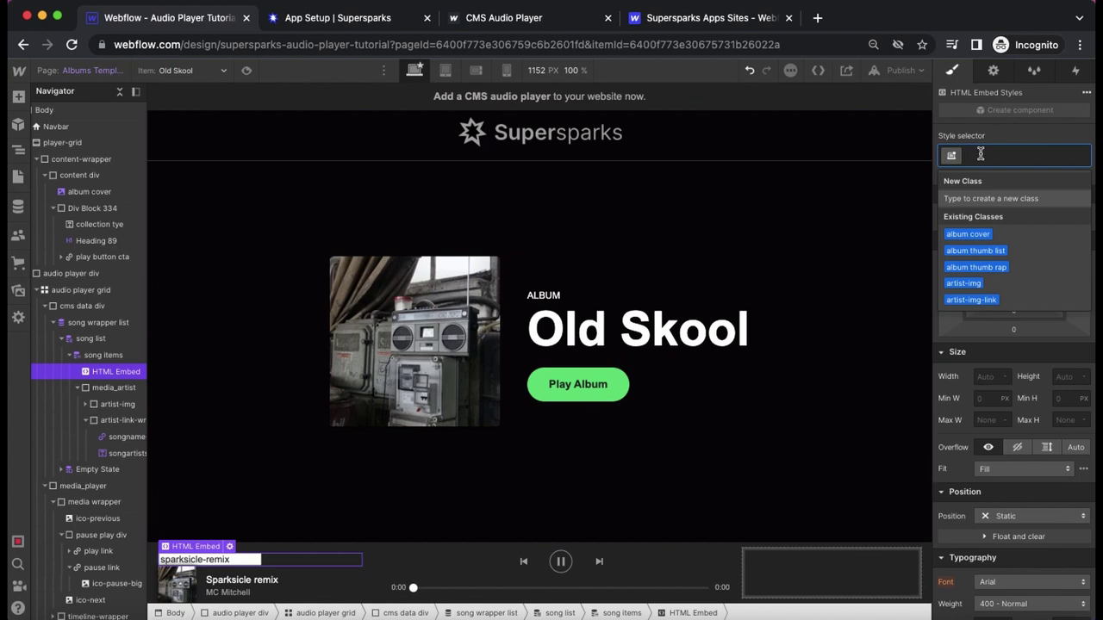
pyautogui.write('cms')
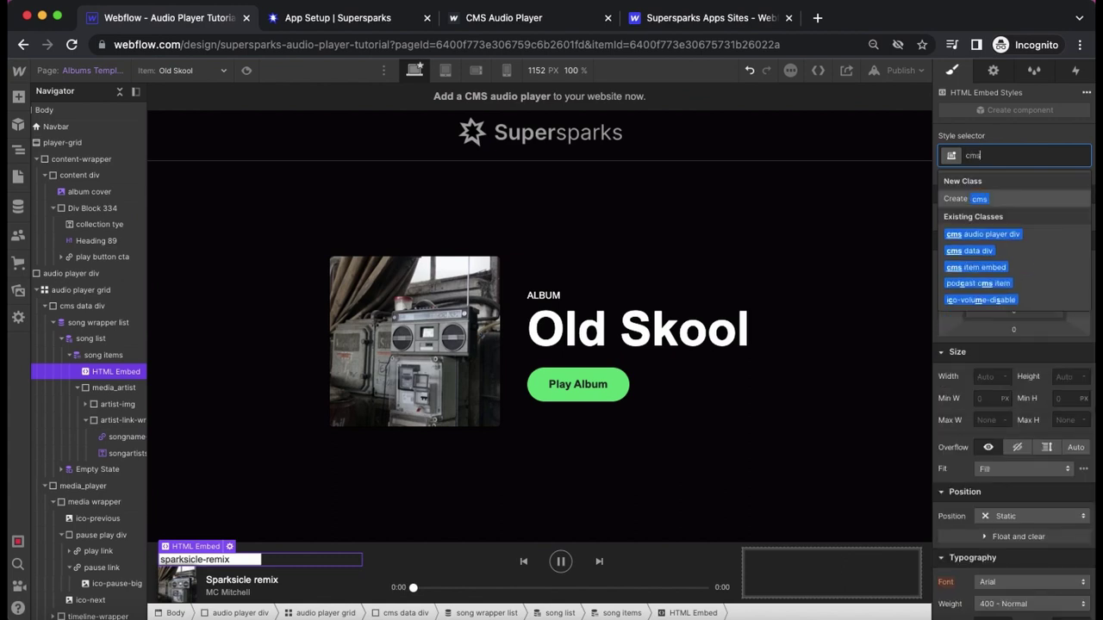
pyautogui.write(' item embed')
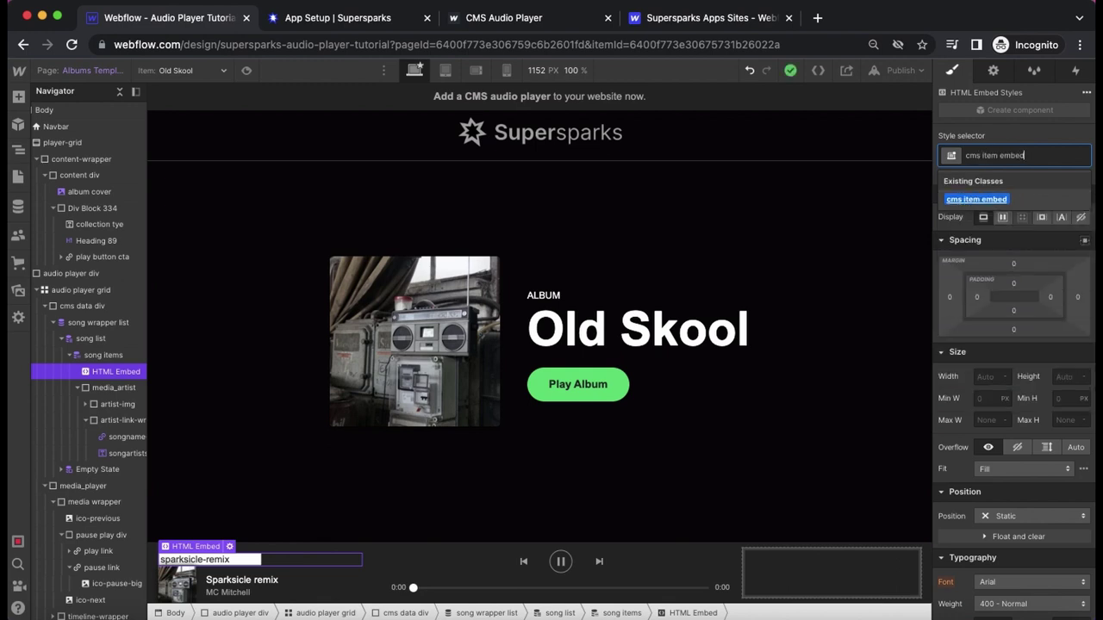
pyautogui.press('Return')
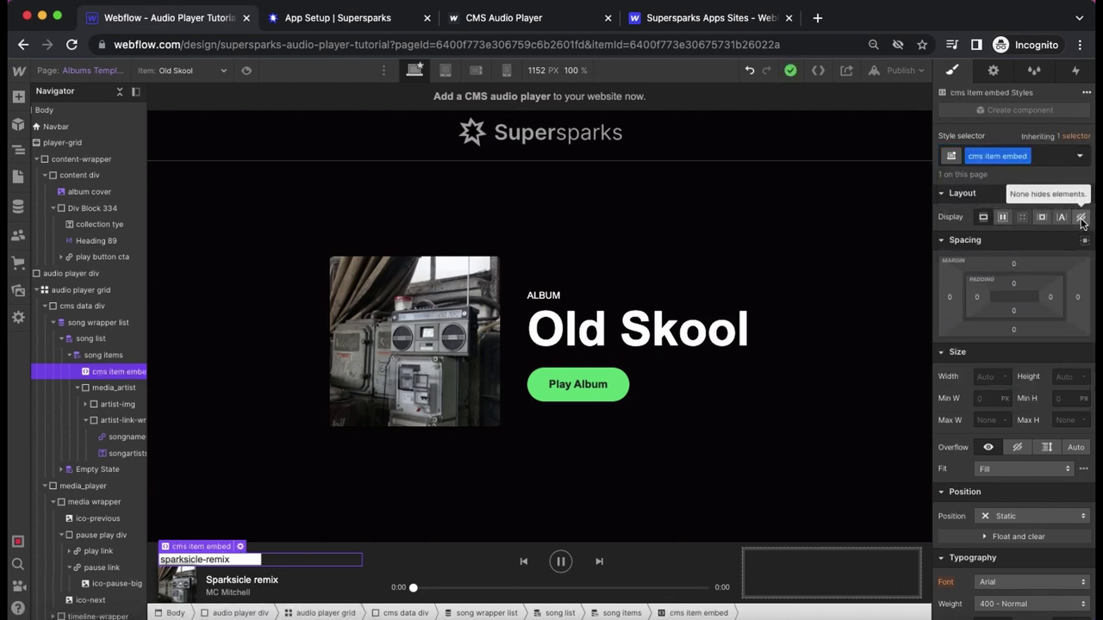
pyautogui.click(1081, 219)
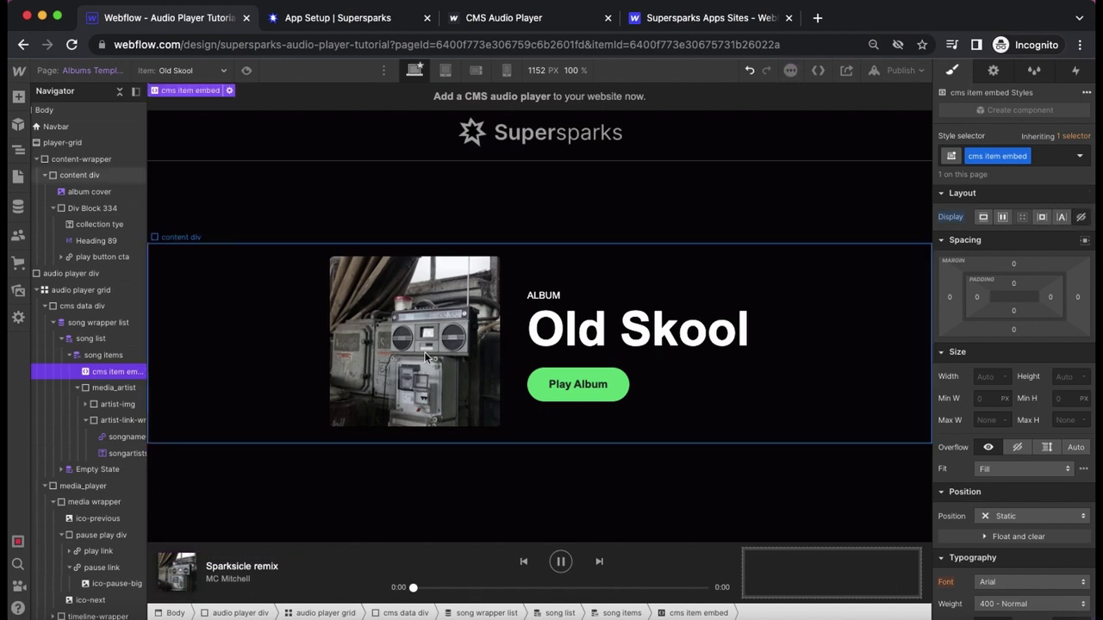
pyautogui.hotkey('ctrl', 'Tab')
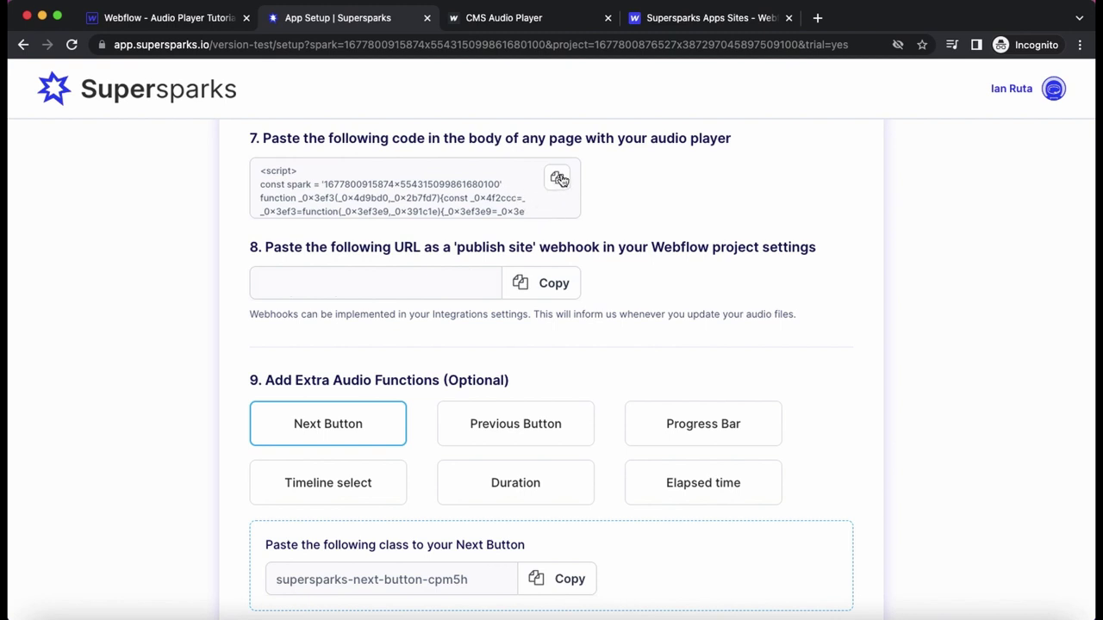
# - Paste the Supersparks script into the Albums Template's Before </body> custom code and save
pyautogui.click(146, 19)
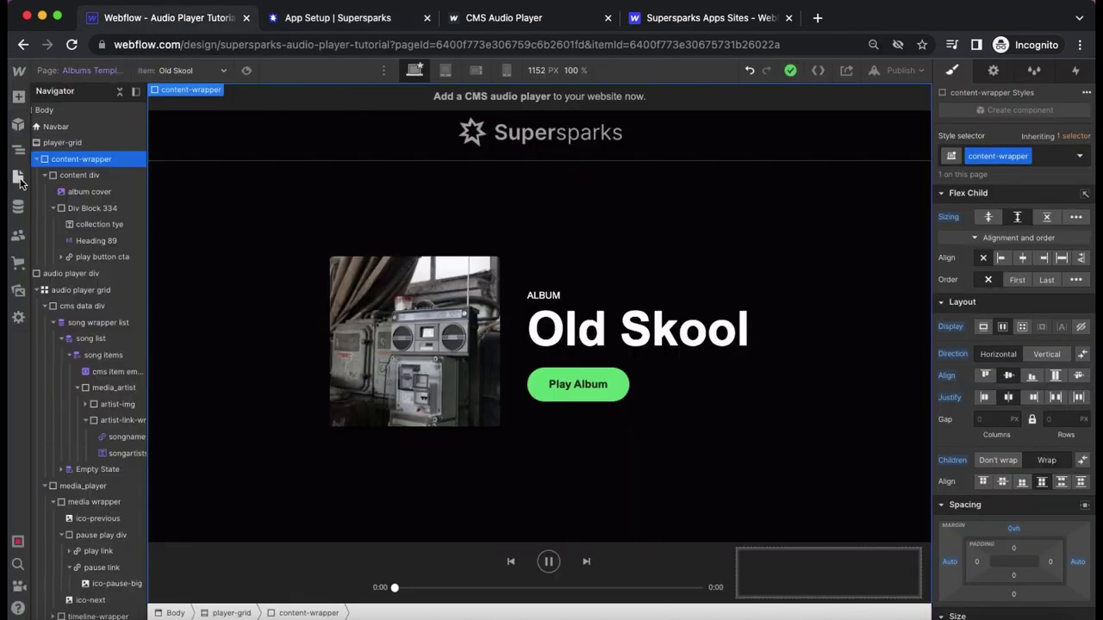
pyautogui.click(18, 178)
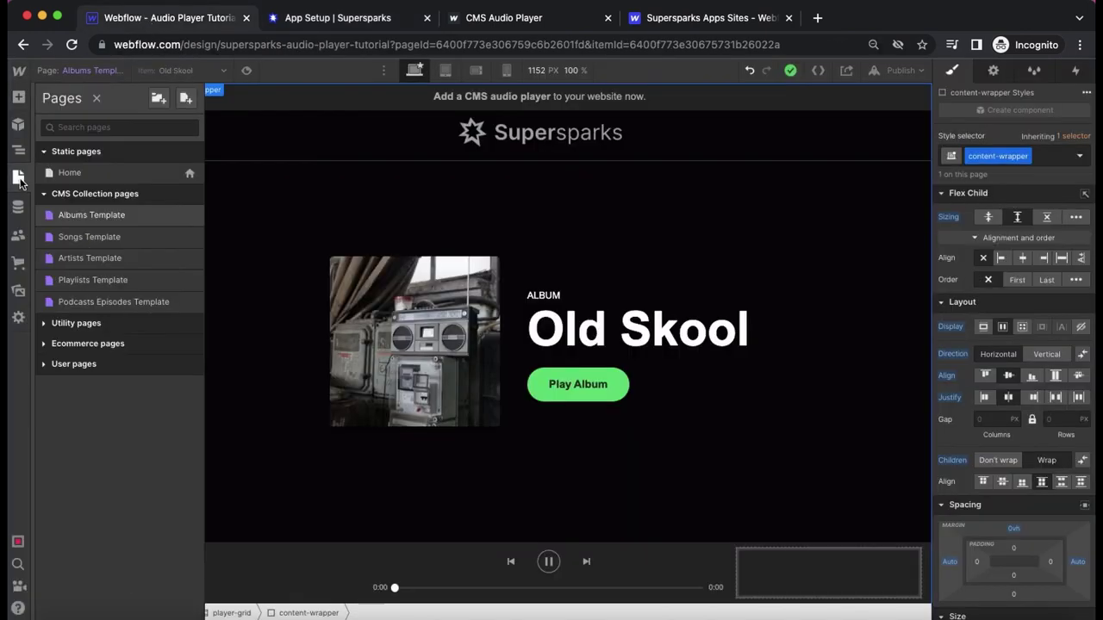
pyautogui.click(189, 217)
pyautogui.scroll(-3, 327, 293)
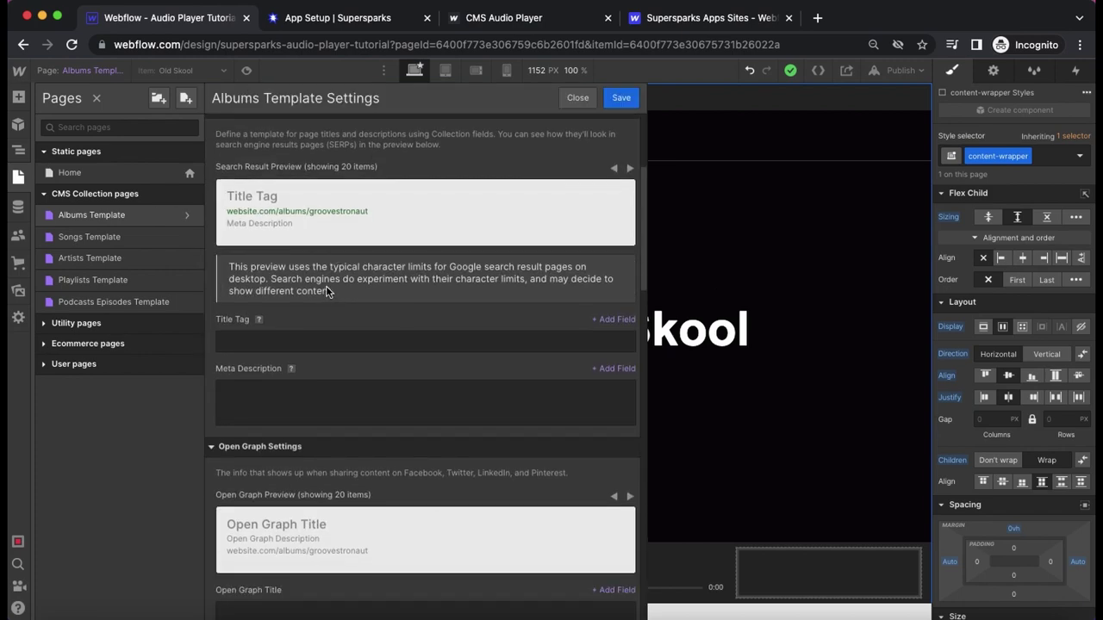
pyautogui.scroll(-10, 327, 337)
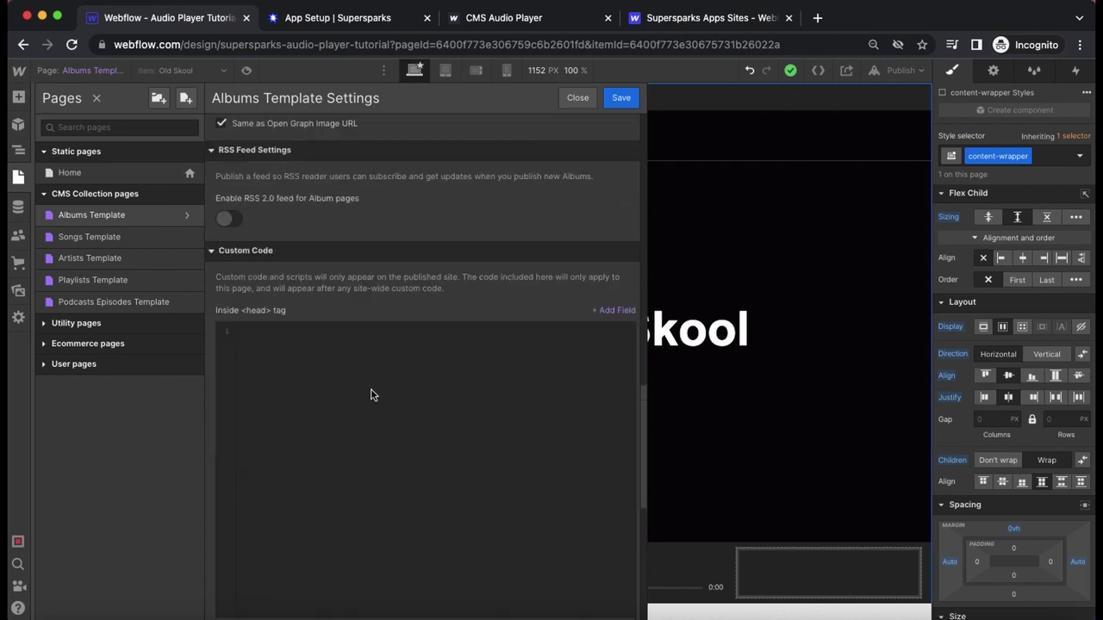
pyautogui.scroll(-5, 372, 395)
pyautogui.click(268, 375)
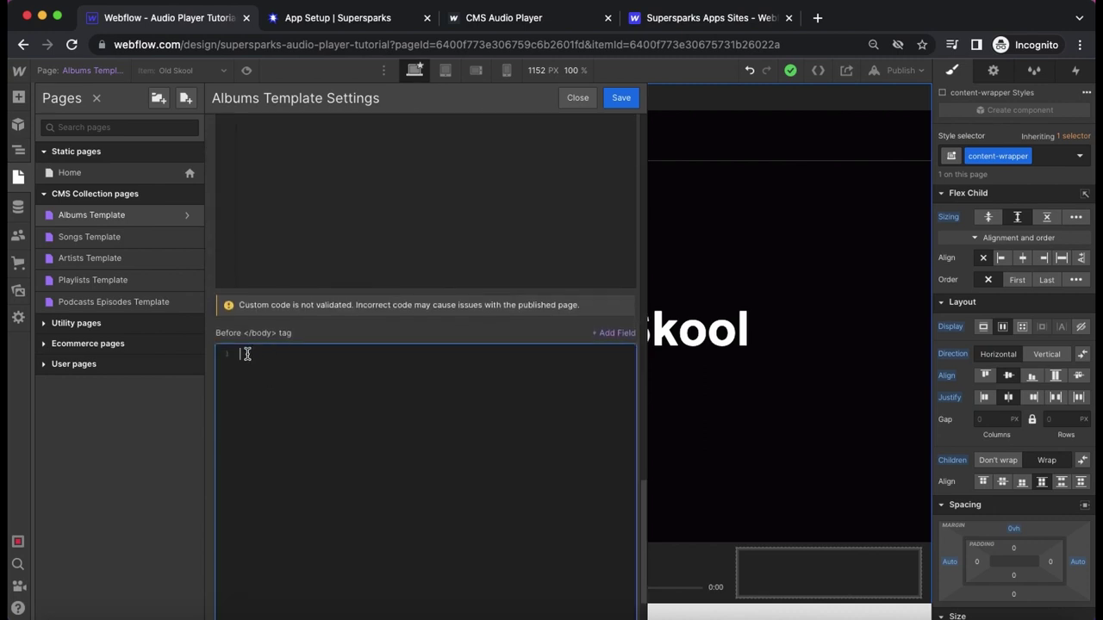
pyautogui.press('super+v')
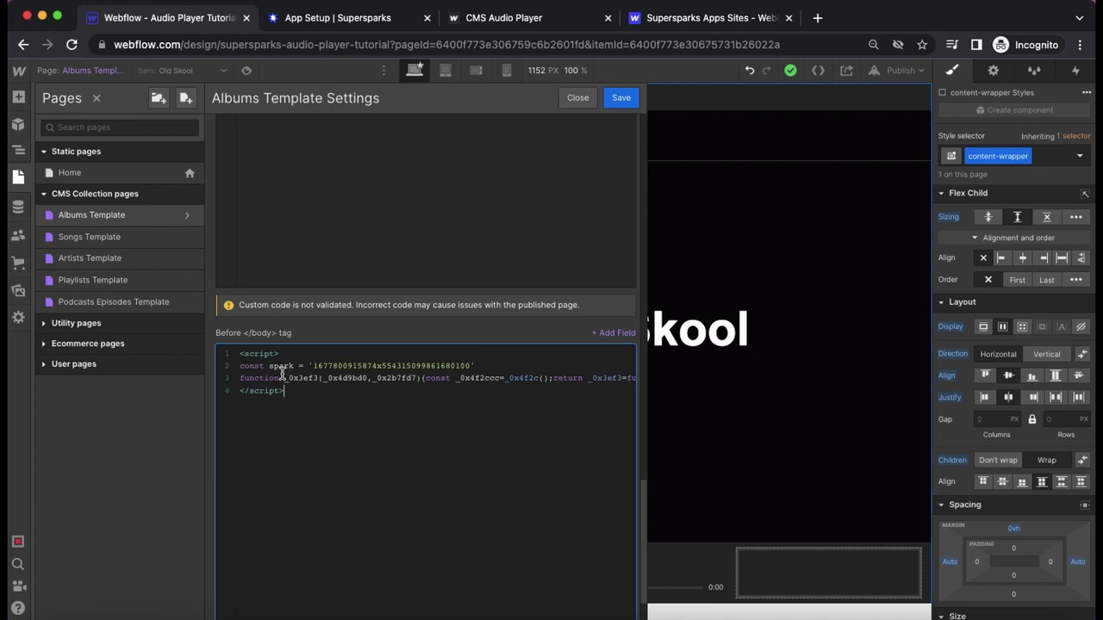
pyautogui.scroll(-1, 293, 387)
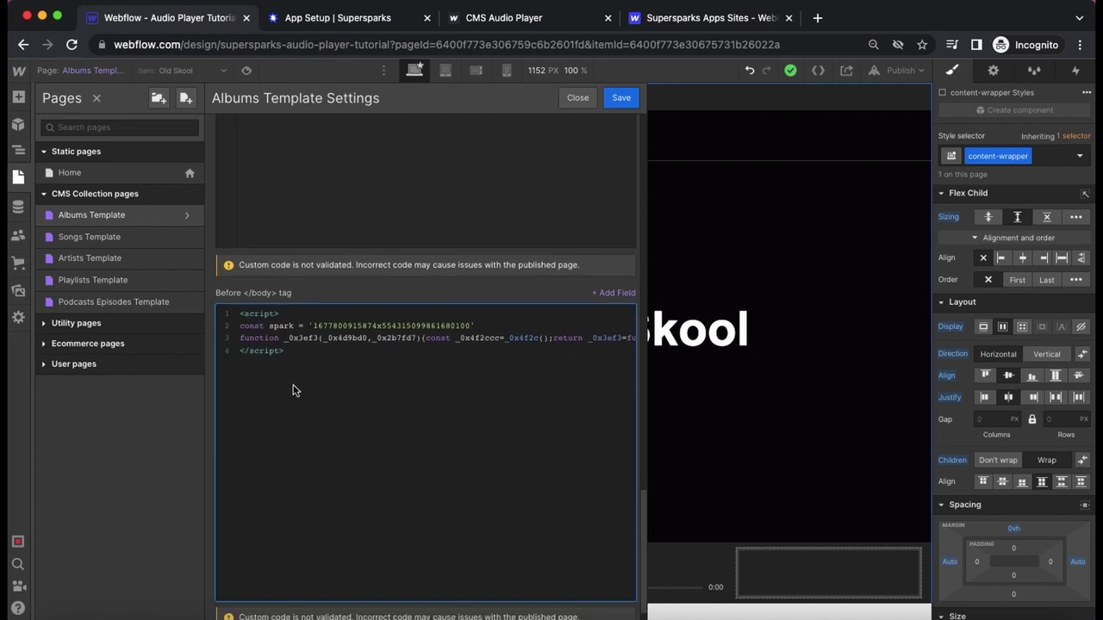
pyautogui.click(618, 99)
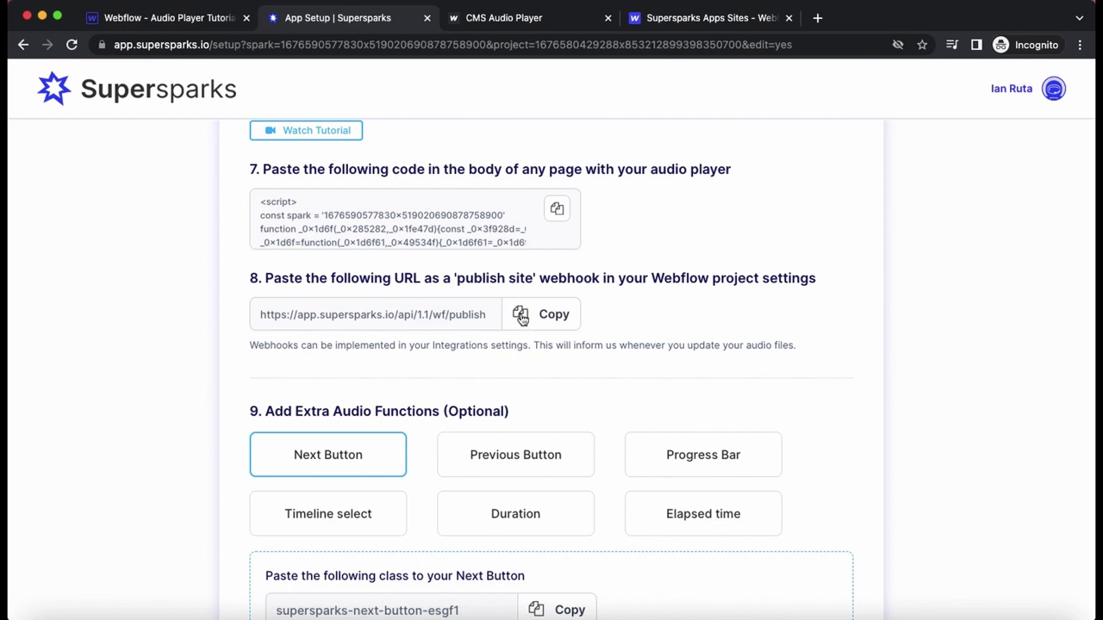
# - Go to the site's project settings and open its Integrations section
pyautogui.click(173, 30)
pyautogui.click(26, 79)
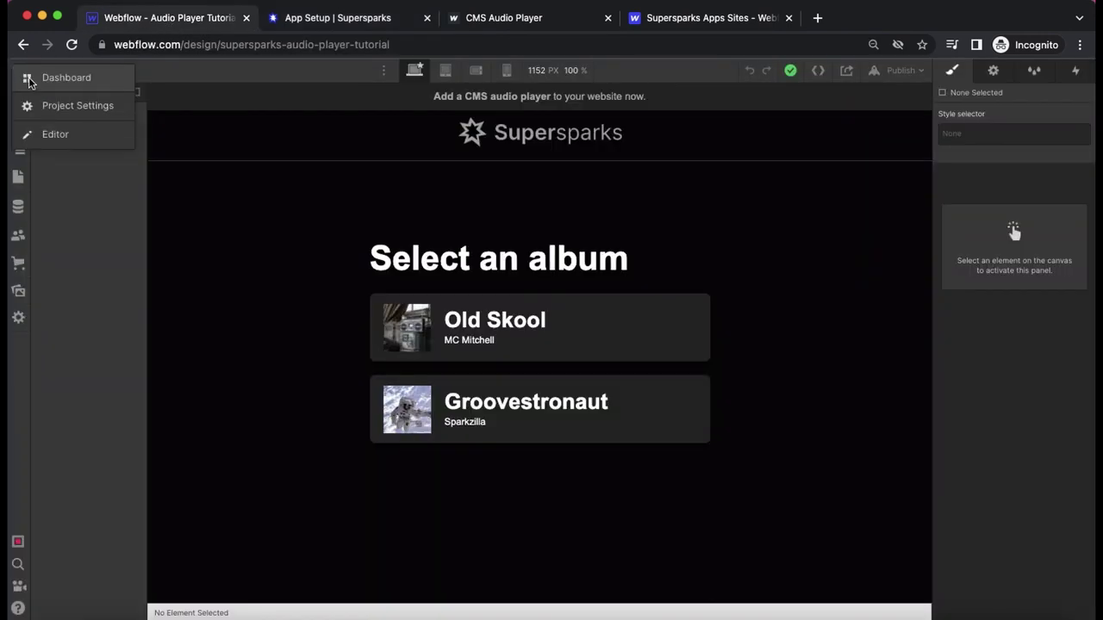
pyautogui.click(61, 109)
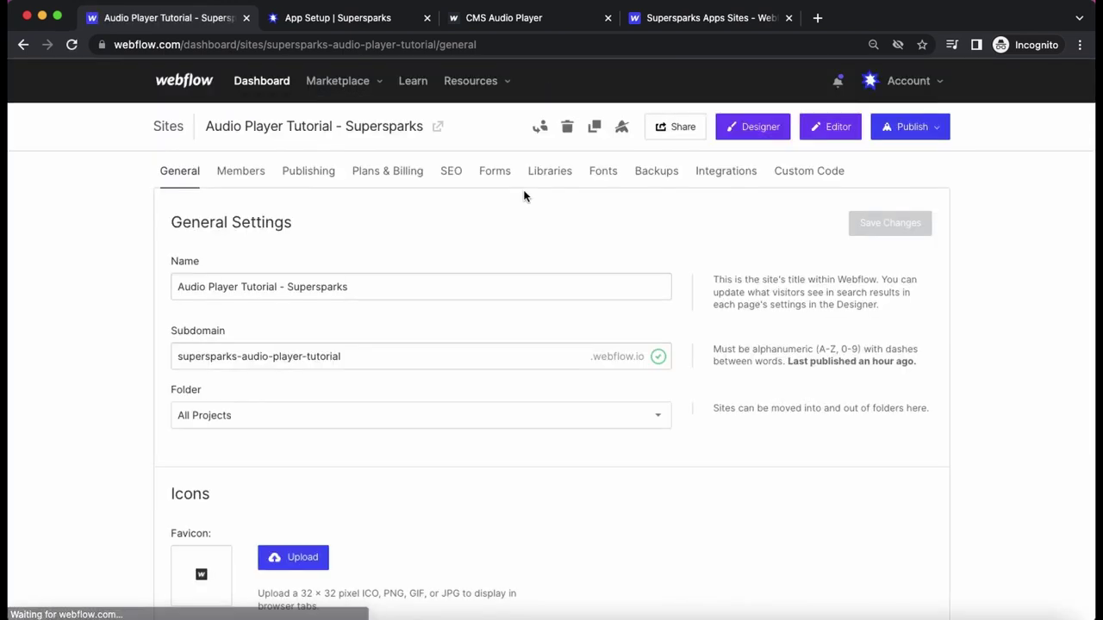
pyautogui.click(721, 176)
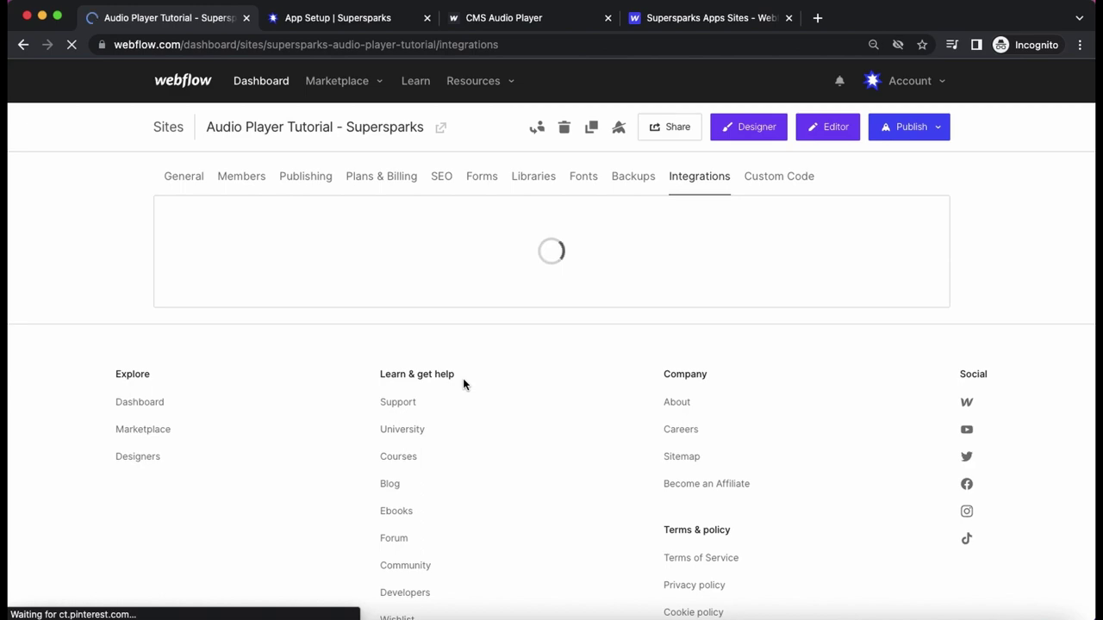
pyautogui.scroll(-10, 463, 385)
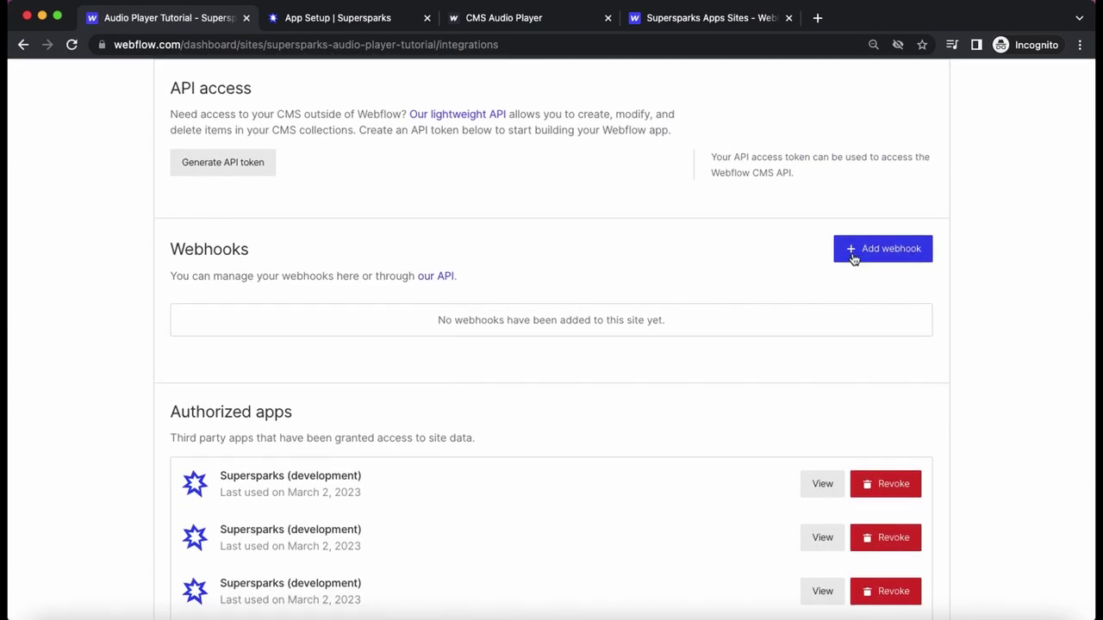
pyautogui.scroll(-1, 853, 259)
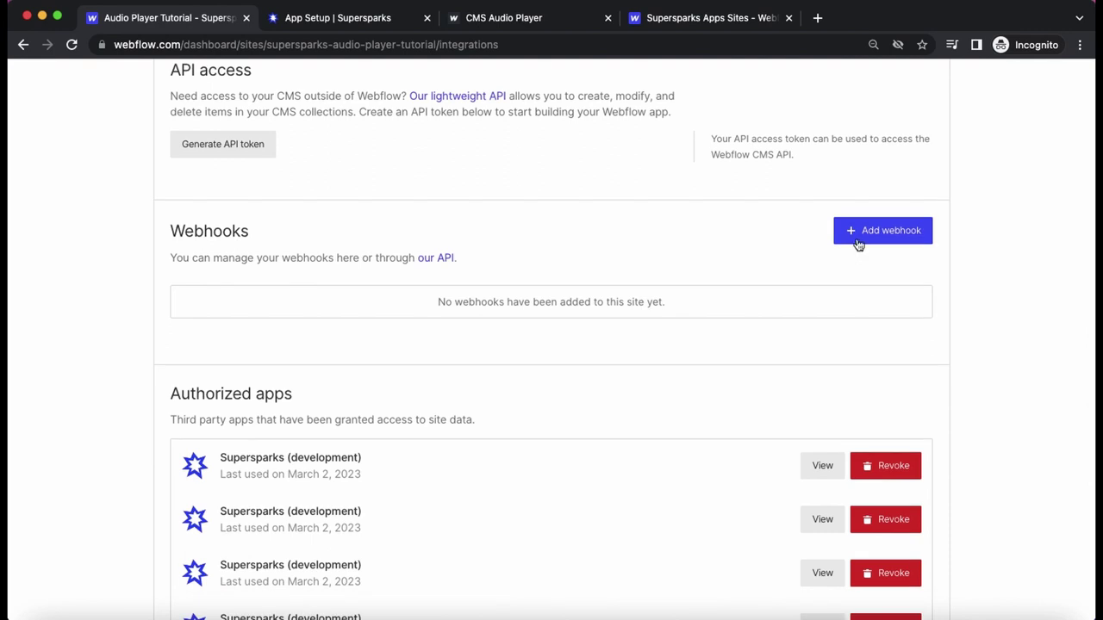
pyautogui.click(857, 239)
pyautogui.click(432, 229)
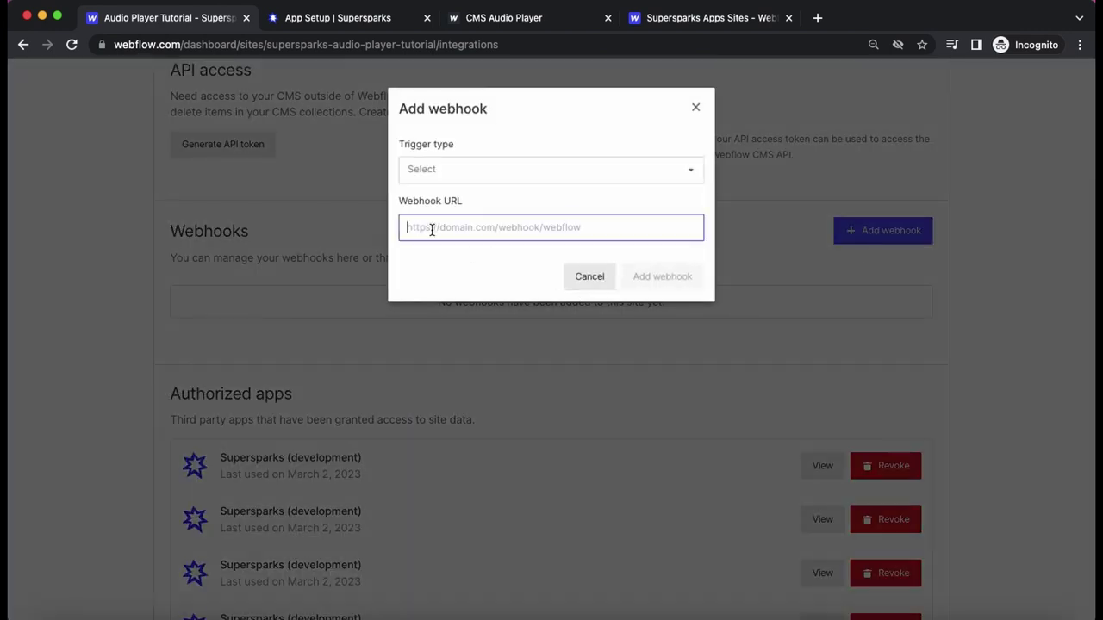
pyautogui.press('super+v')
pyautogui.click(431, 172)
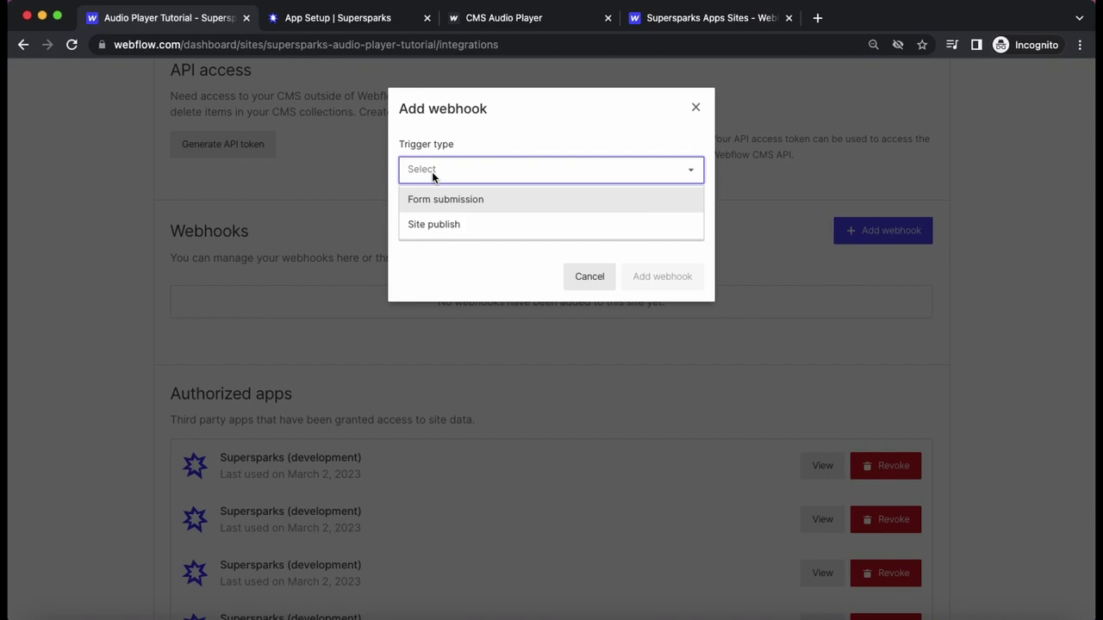
pyautogui.click(430, 224)
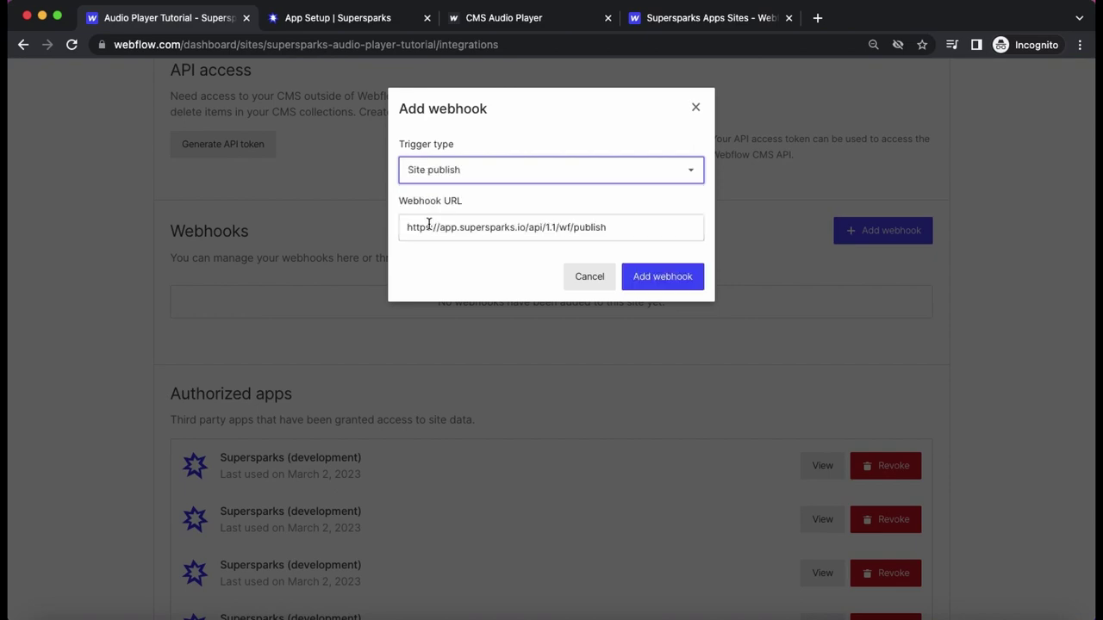
pyautogui.click(677, 284)
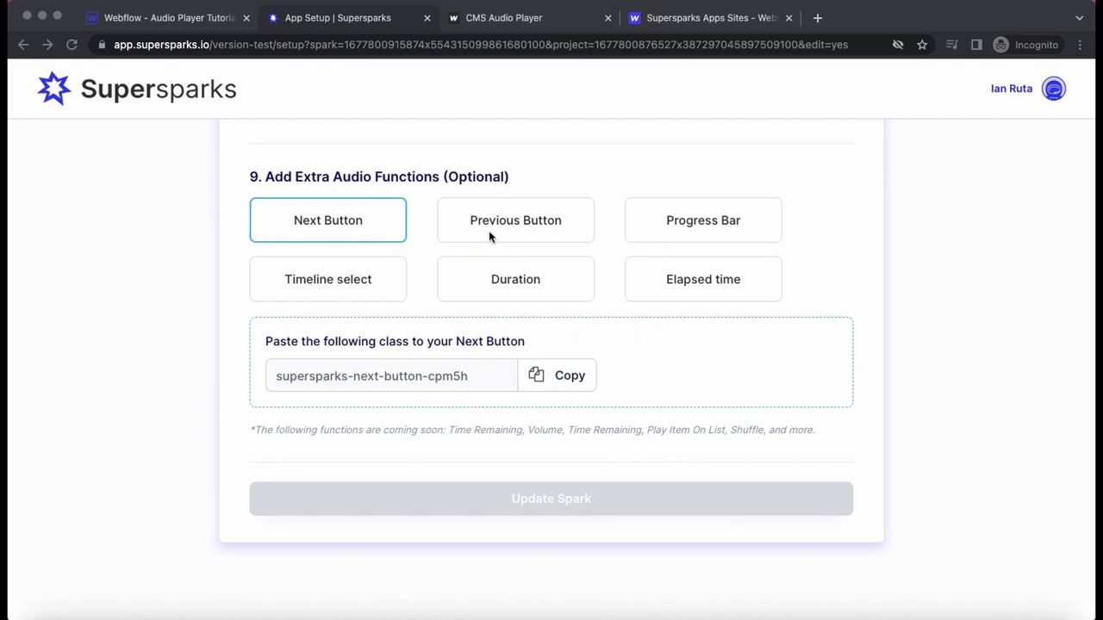
# - Copy the Supersparks Next Button class and open the Albums Template page
pyautogui.scroll(-1, 389, 221)
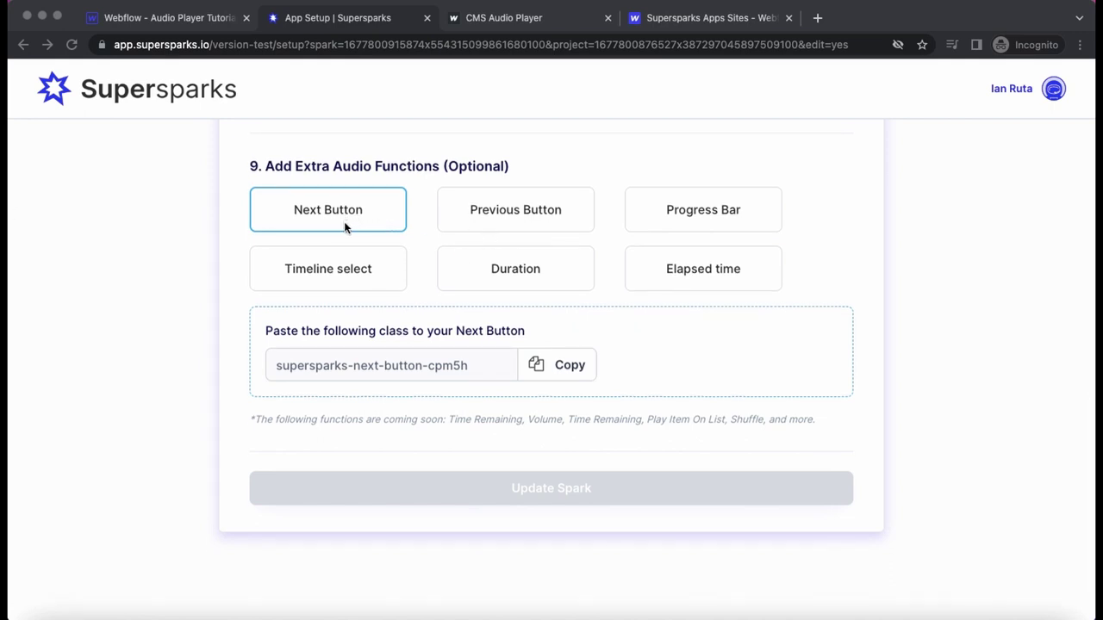
pyautogui.click(543, 371)
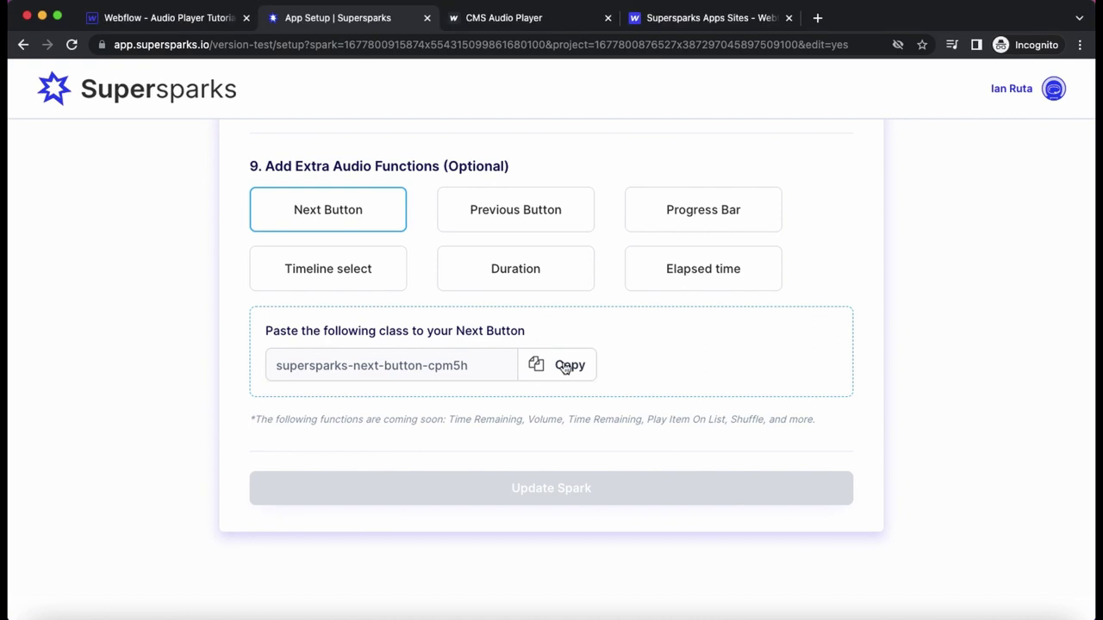
pyautogui.click(177, 23)
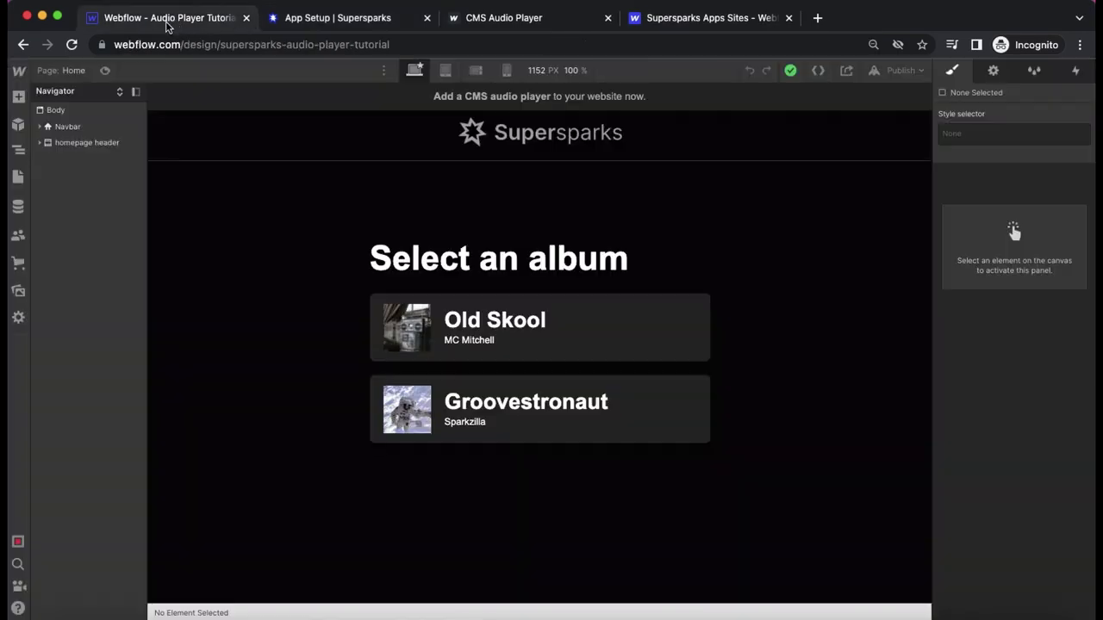
pyautogui.click(18, 177)
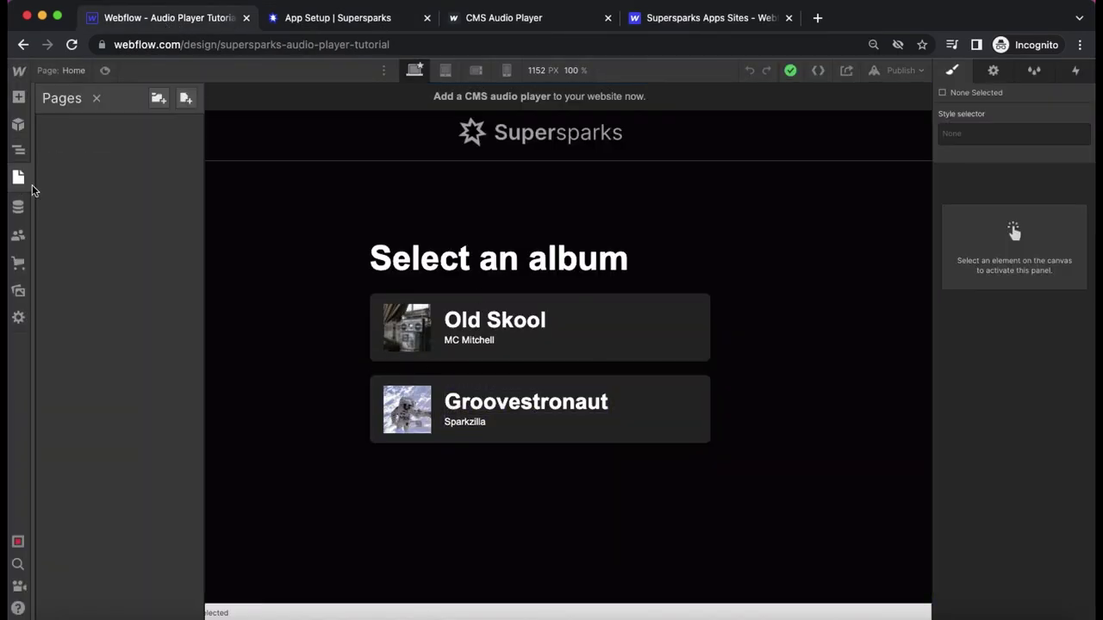
pyautogui.click(112, 217)
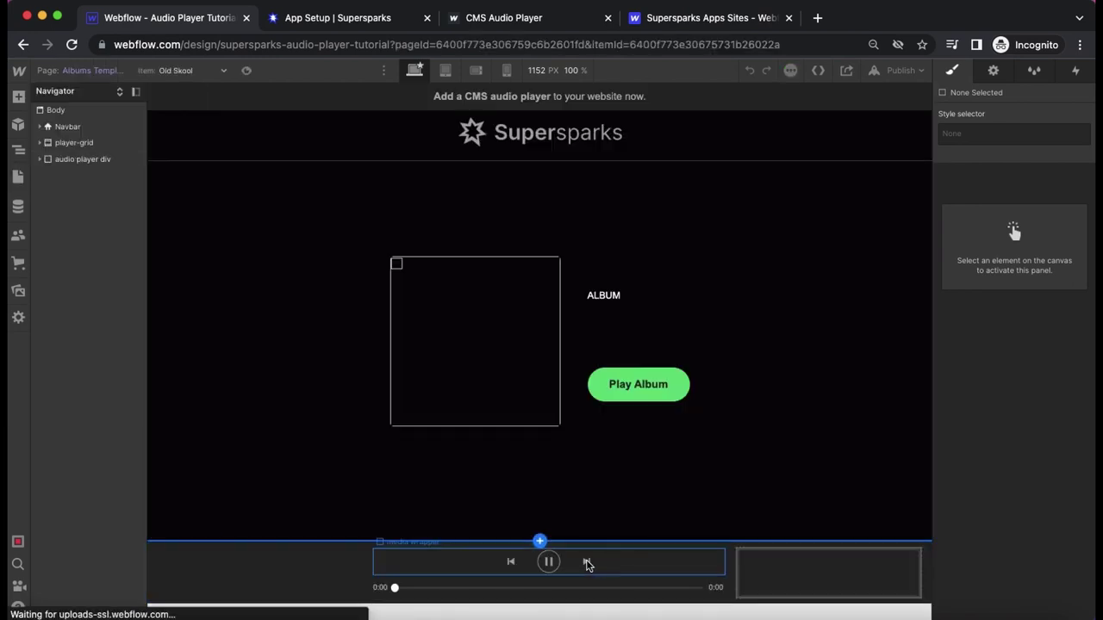
# - Add supersparks-next-button-cpm5h as a combo class on the ico-next icon
pyautogui.click(587, 563)
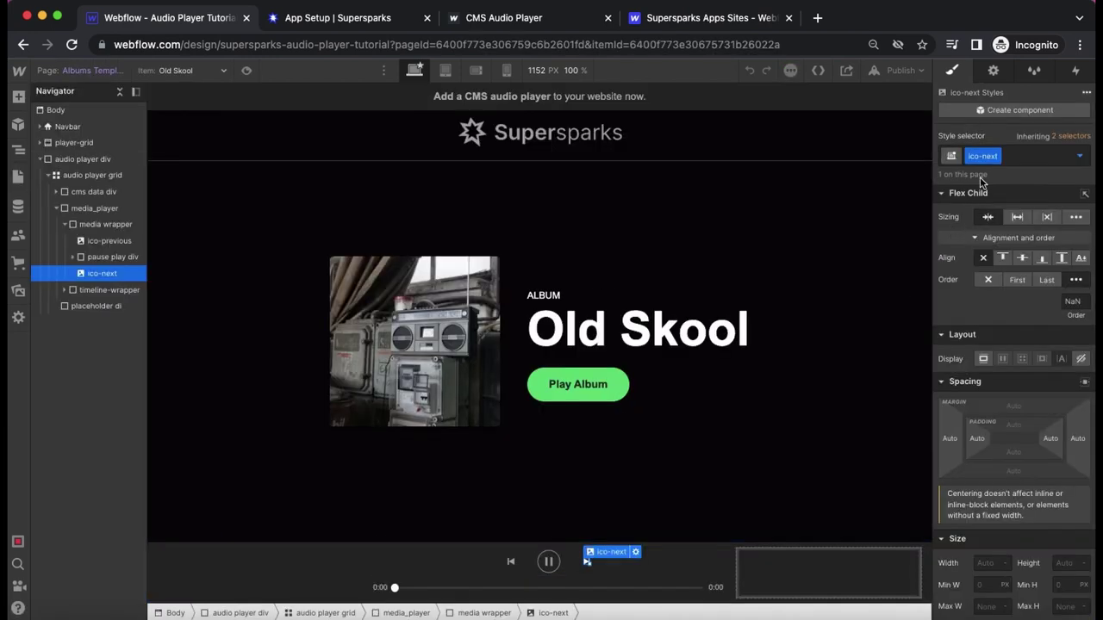
pyautogui.click(1018, 162)
pyautogui.press('super+v')
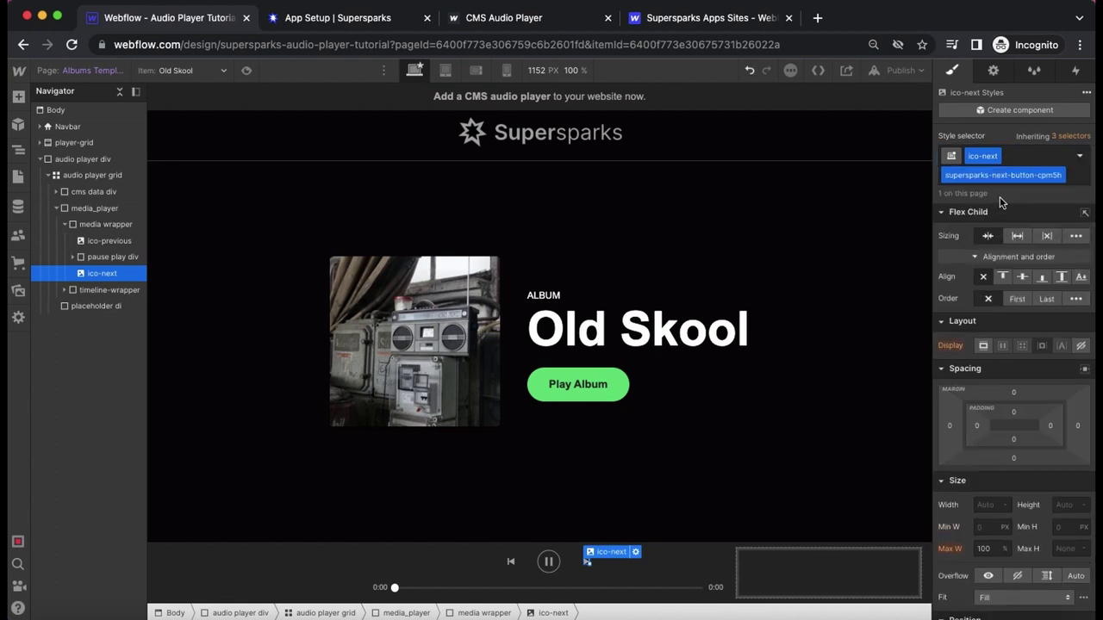
pyautogui.click(354, 29)
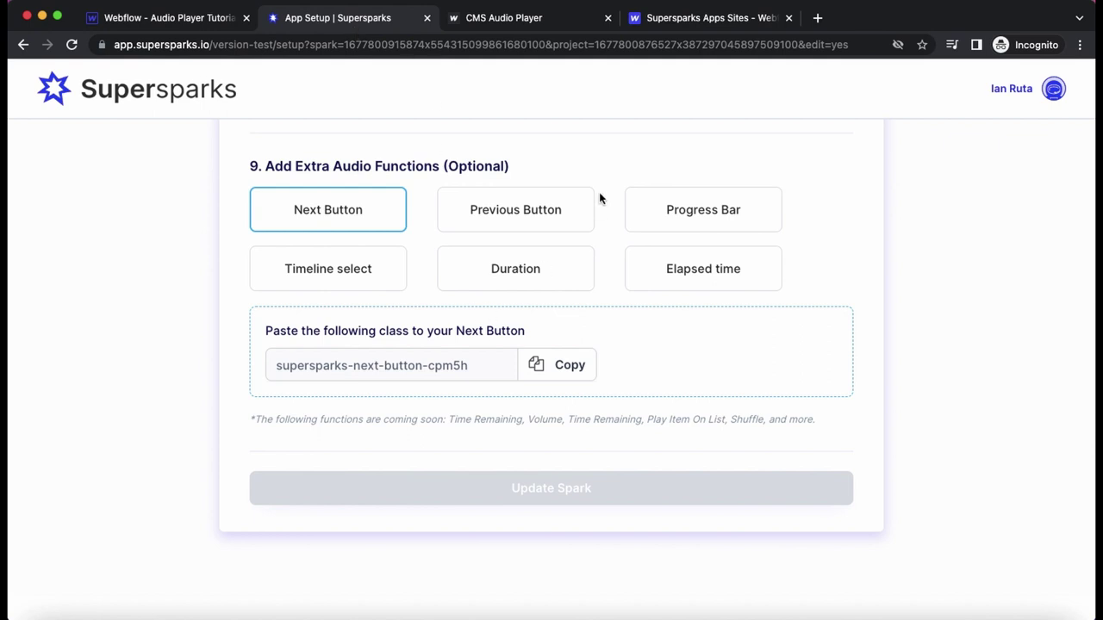
# - Copy supersparks-prev-button-cpm5h and create it as a combo class on ico-previous
pyautogui.click(505, 211)
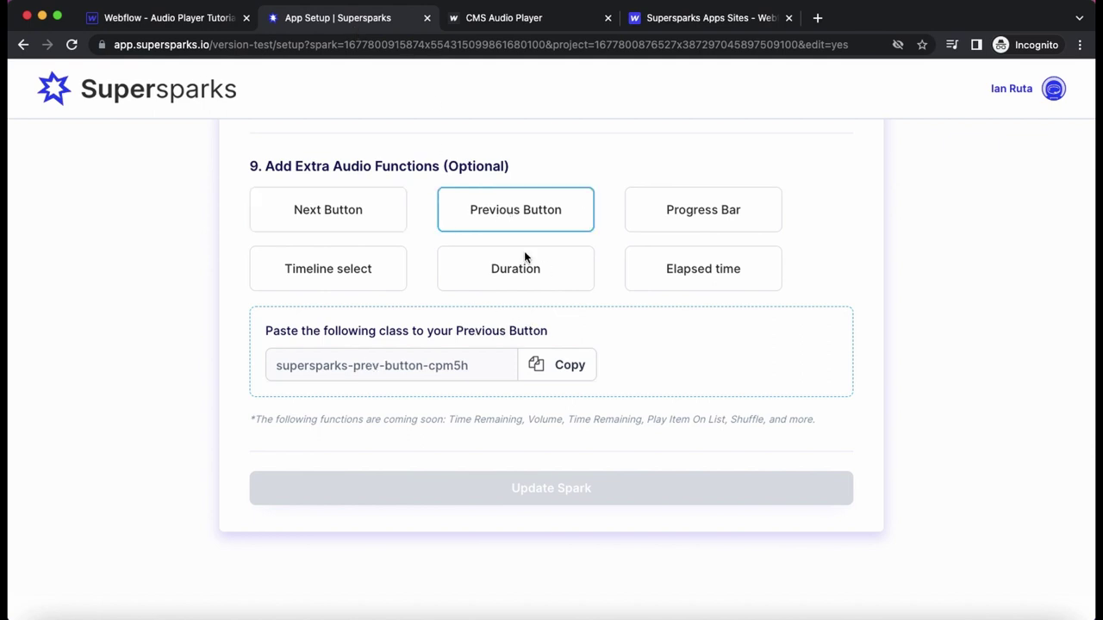
pyautogui.click(550, 367)
pyautogui.click(190, 21)
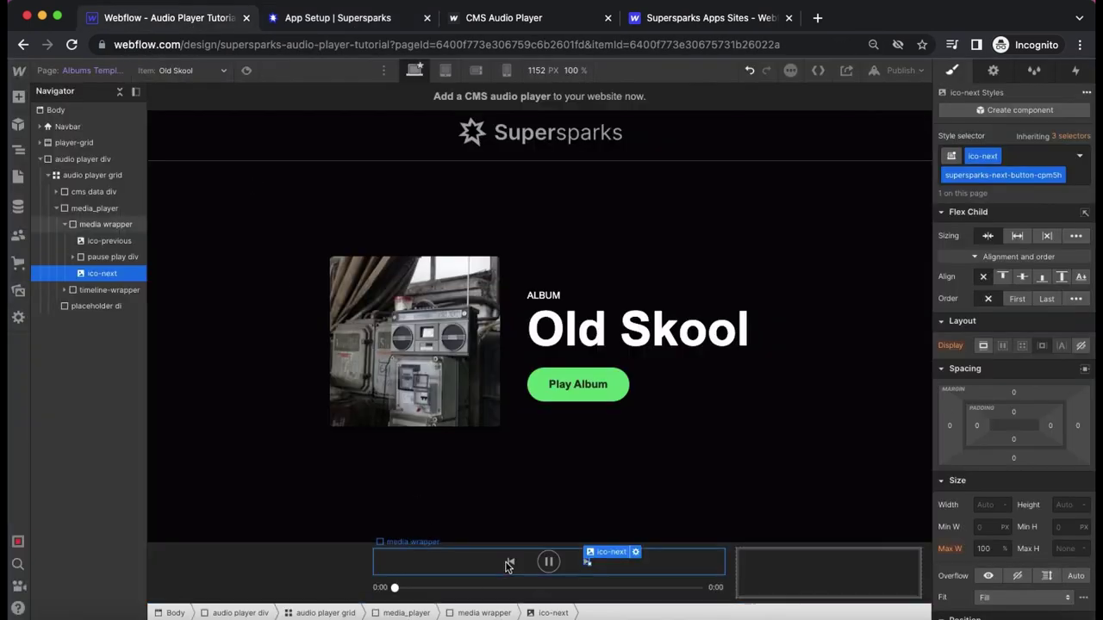
pyautogui.click(510, 566)
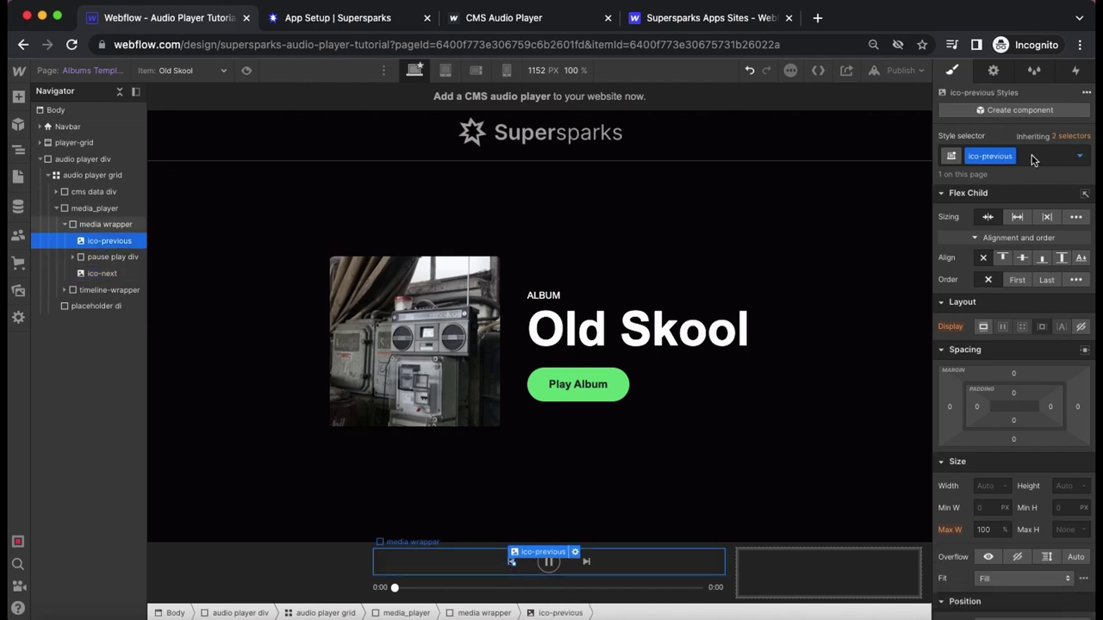
pyautogui.click(1028, 156)
pyautogui.press('super+v')
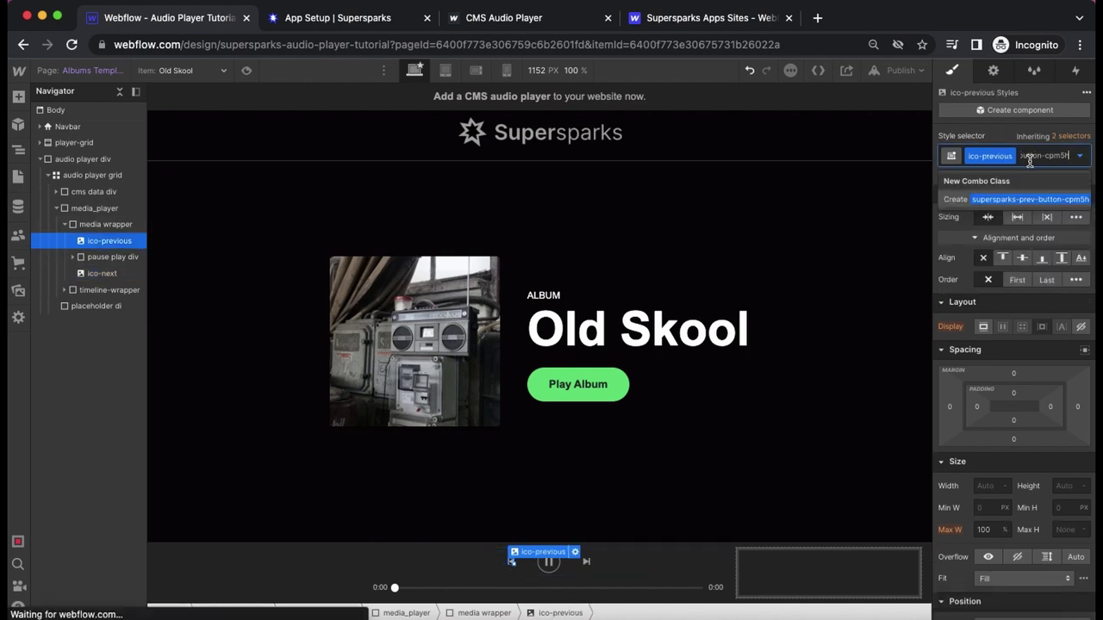
pyautogui.click(999, 203)
pyautogui.hotkey('ctrl', 'Tab')
pyautogui.click(680, 234)
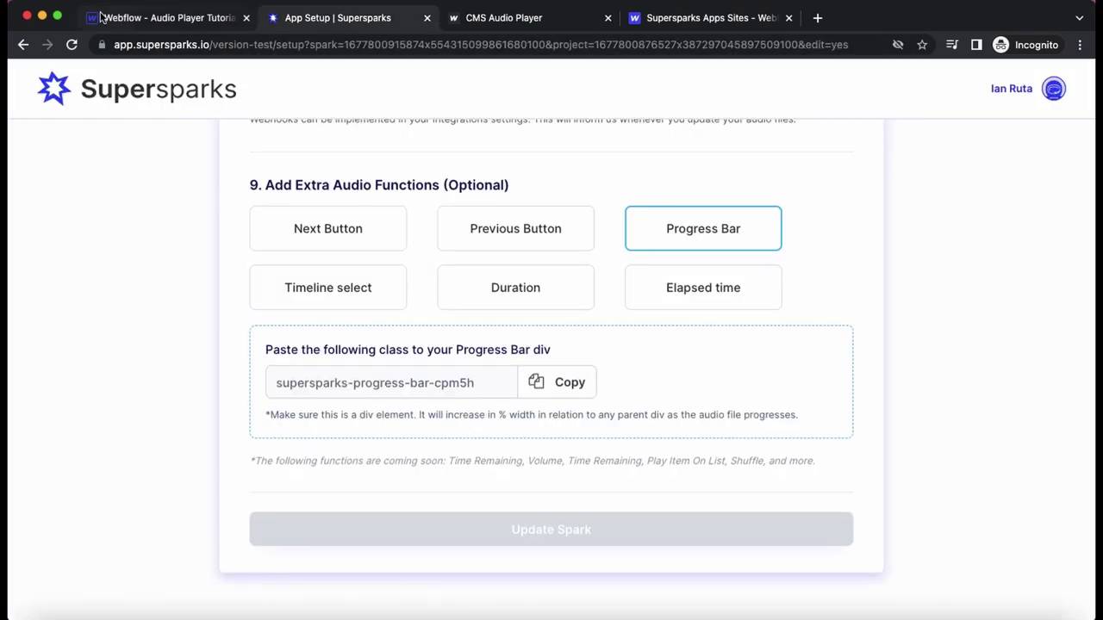
# - Add the copied supersparks-progress-bar-cpm5h class as a combo class on timeline-played
pyautogui.click(155, 21)
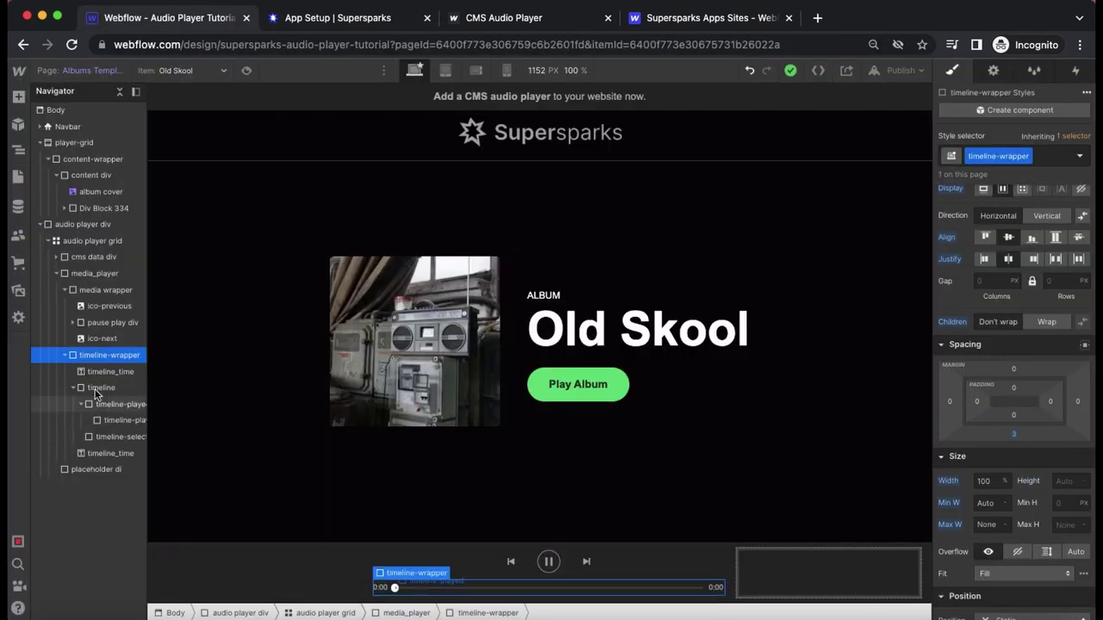
pyautogui.click(92, 388)
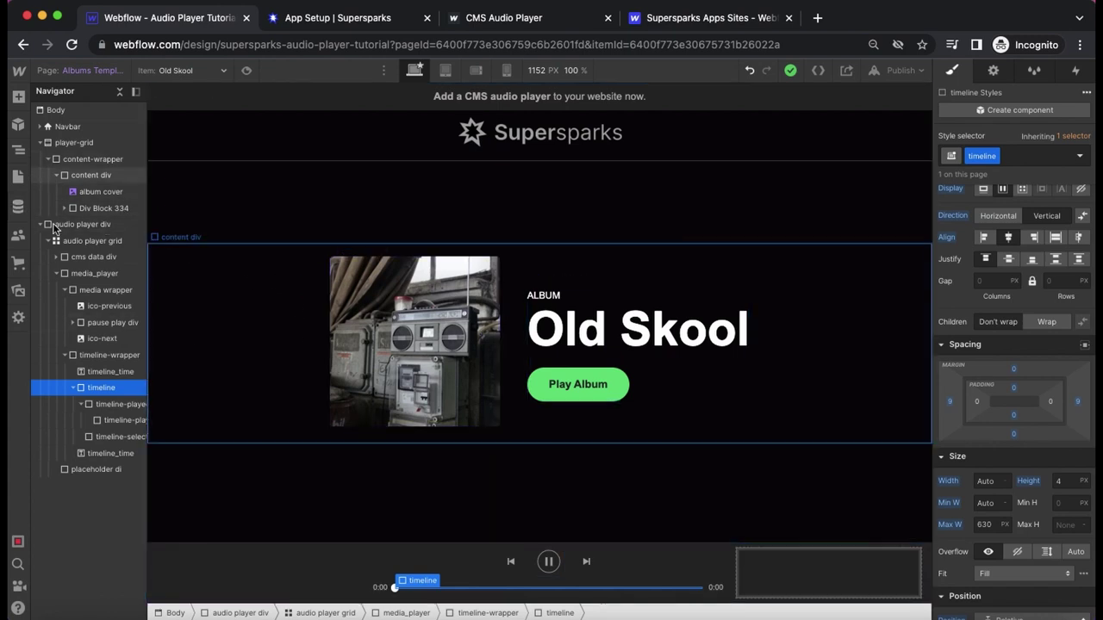
pyautogui.click(333, 17)
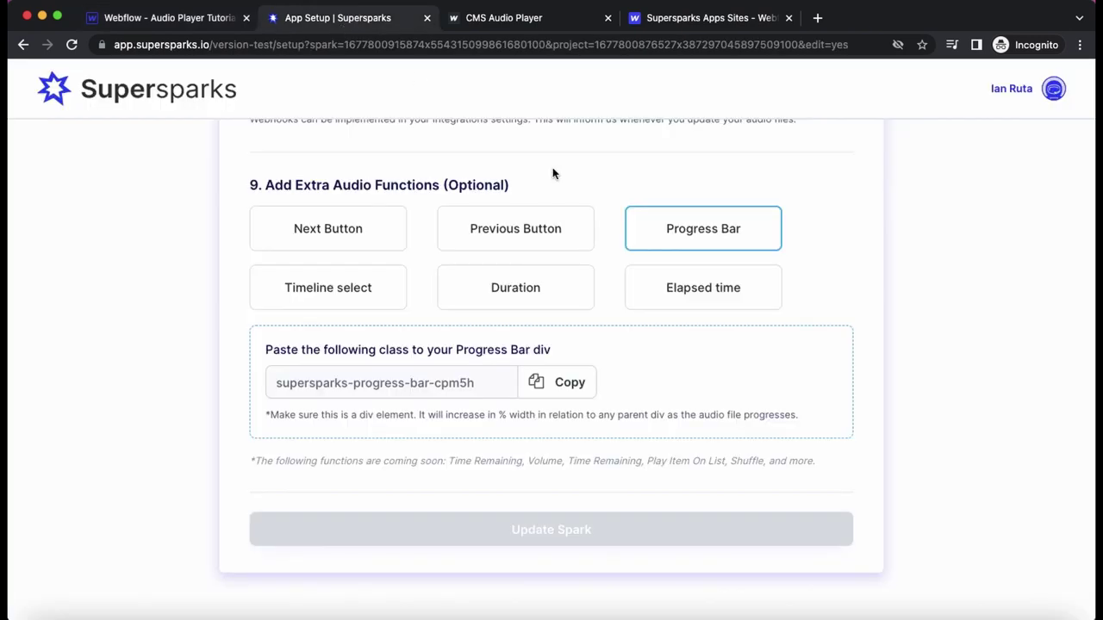
pyautogui.click(536, 383)
pyautogui.click(168, 17)
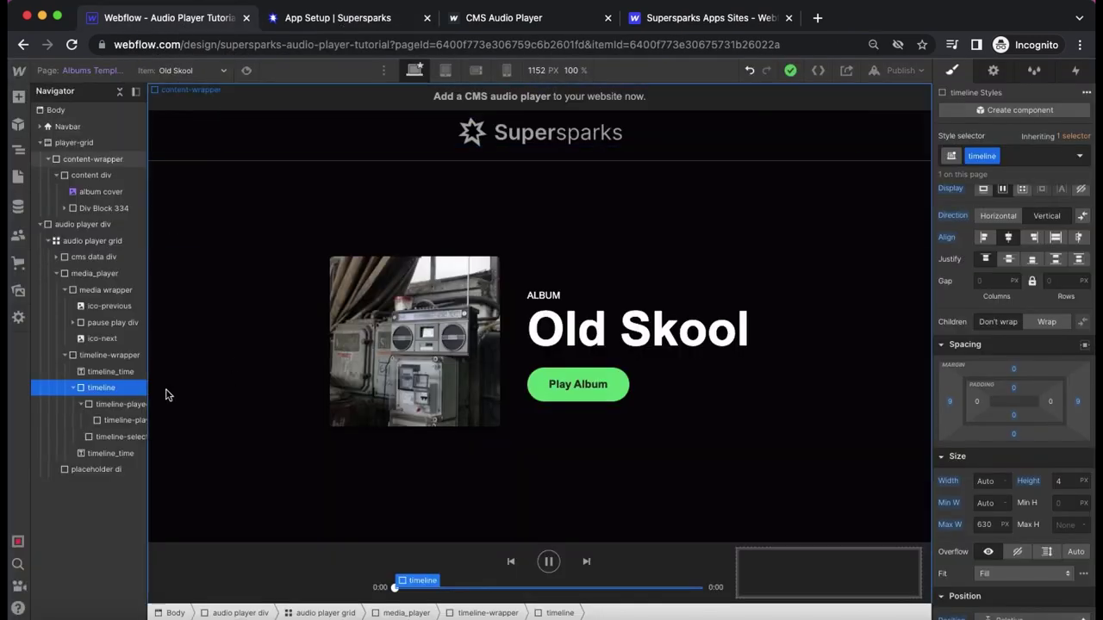
pyautogui.click(1038, 158)
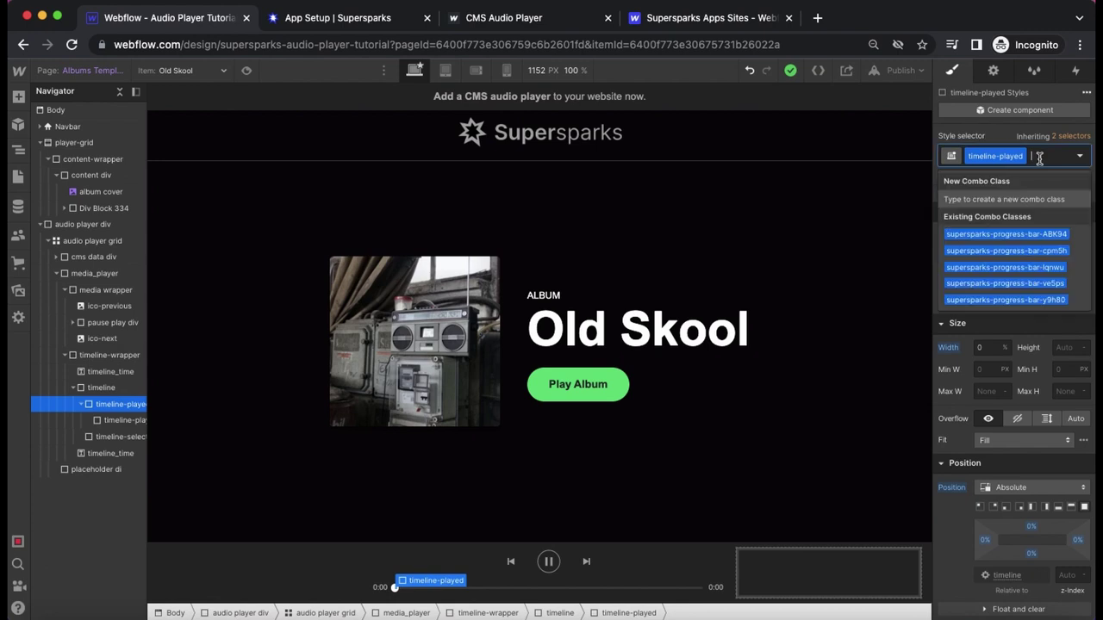
pyautogui.press('super+v')
pyautogui.press('Return')
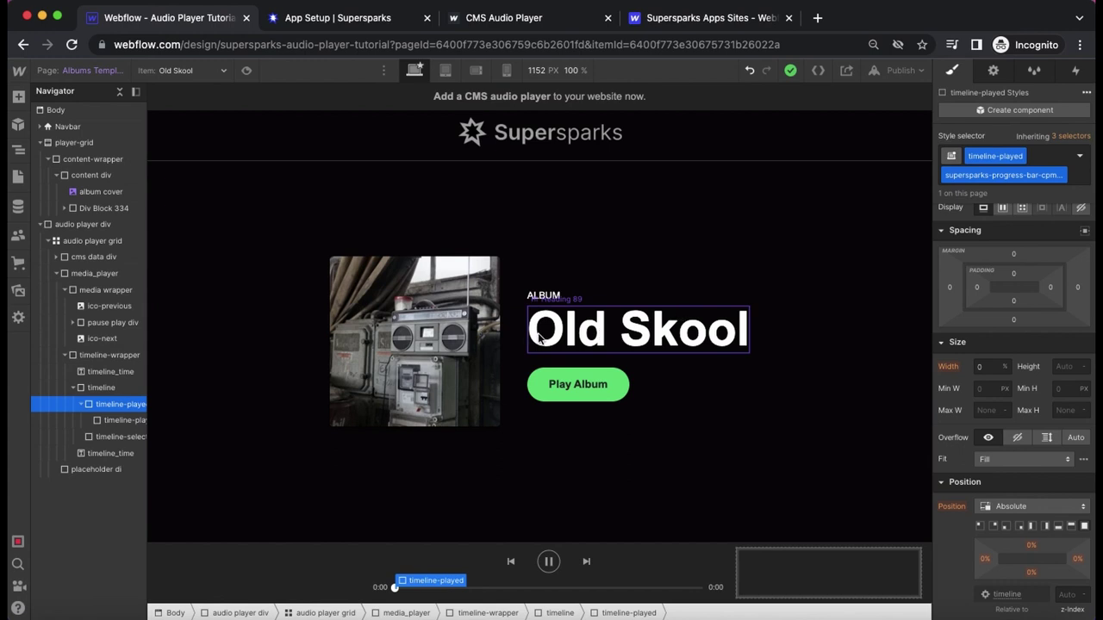
pyautogui.click(207, 491)
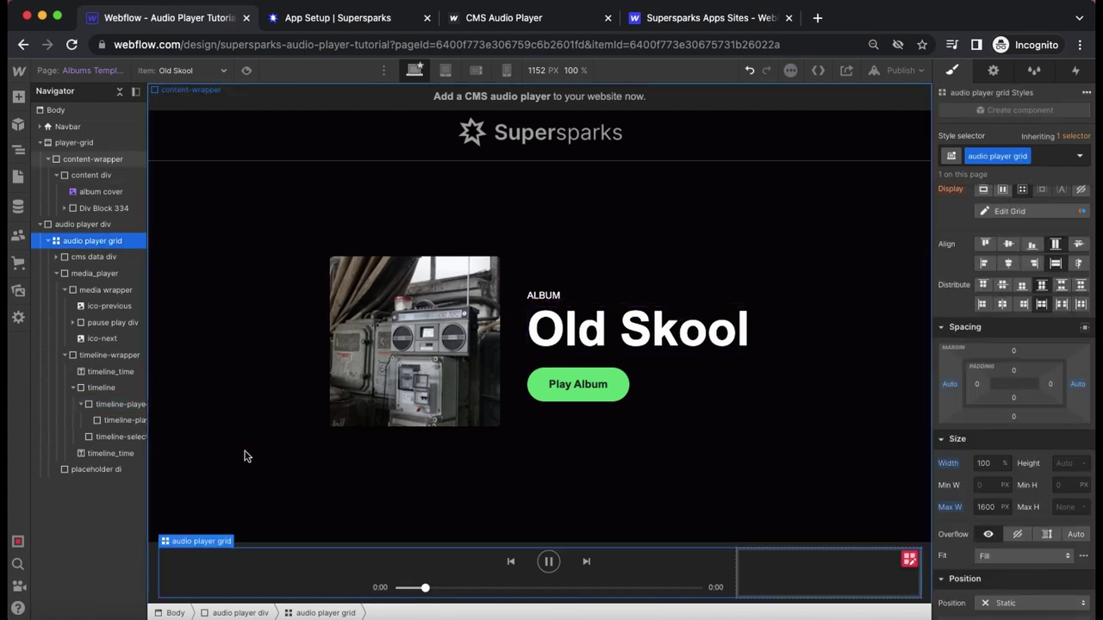
# - Copy supersparks-timeline-select-cpm5h from Supersparks and paste it as timeline-select's combo class
pyautogui.click(339, 21)
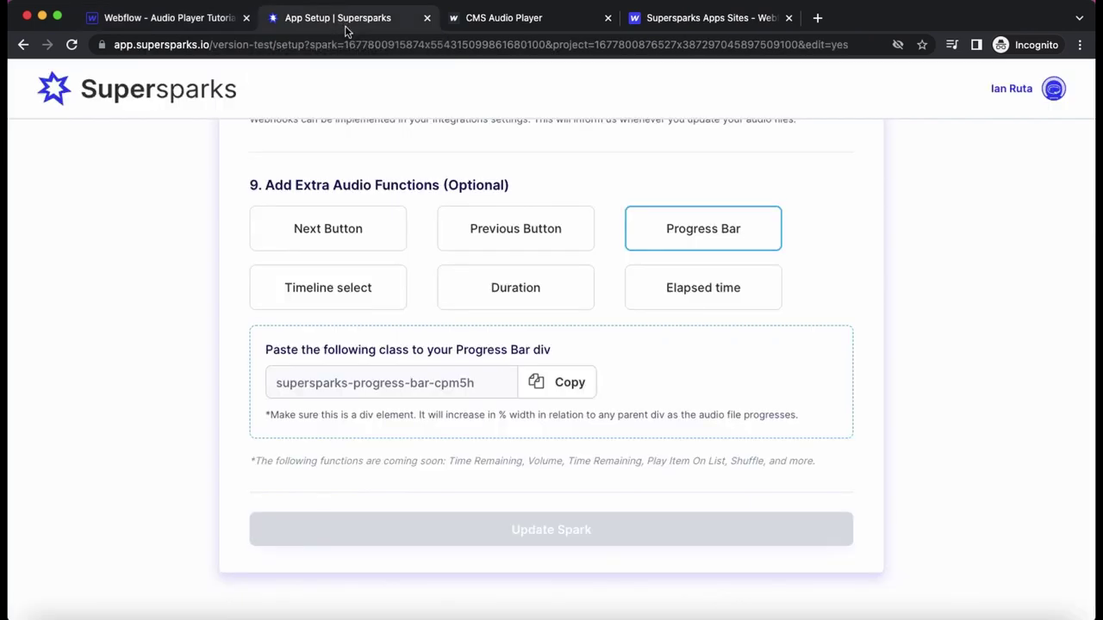
pyautogui.click(350, 290)
pyautogui.click(168, 19)
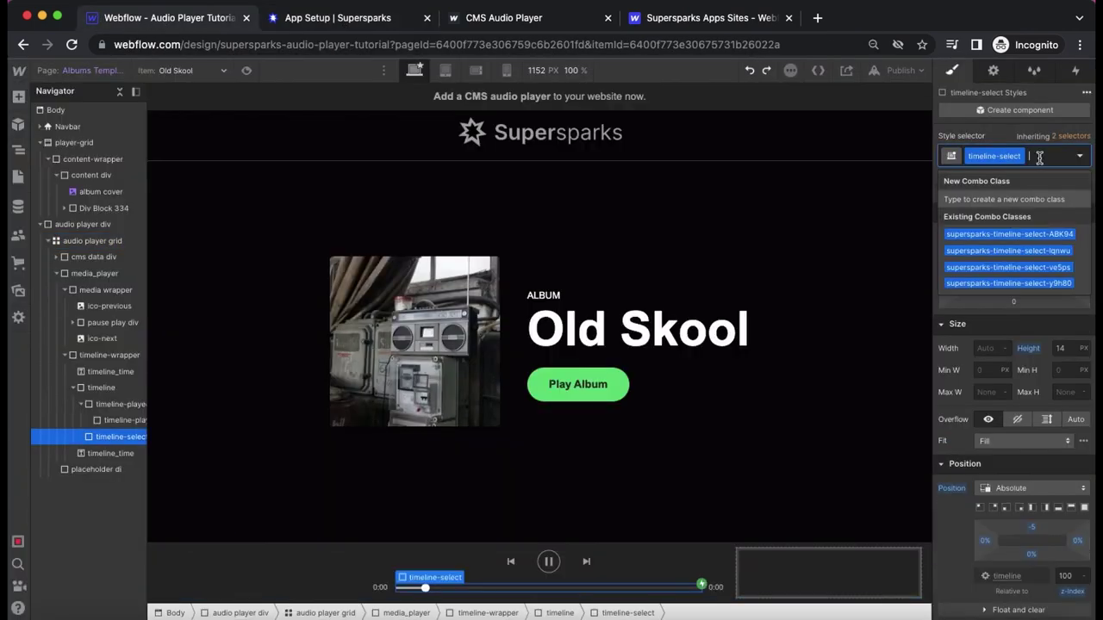
pyautogui.press('super+v')
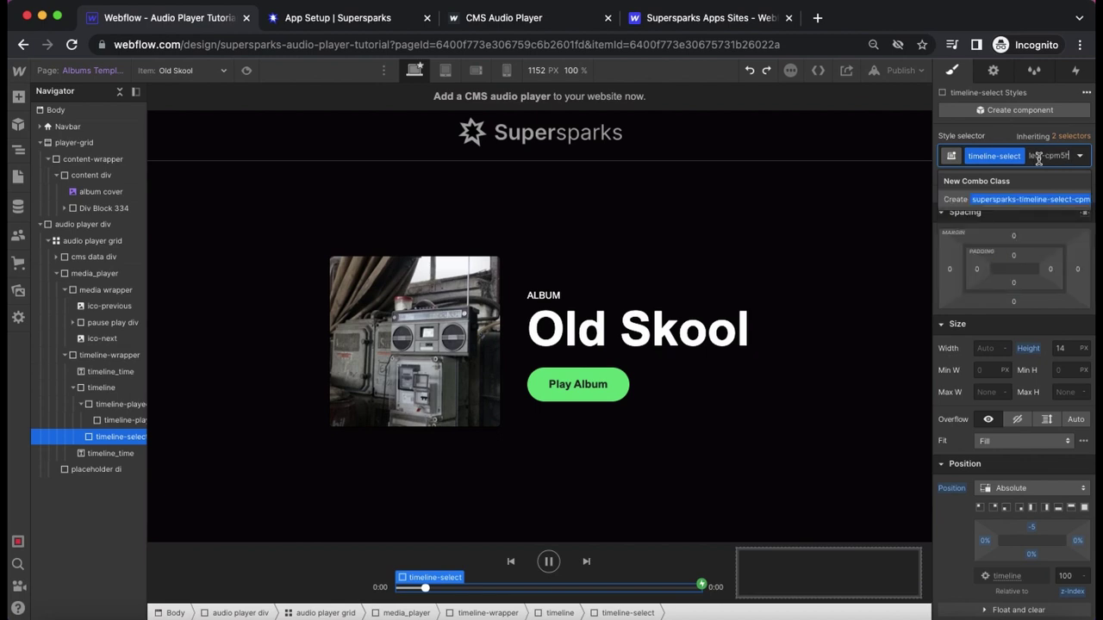
pyautogui.press('Return')
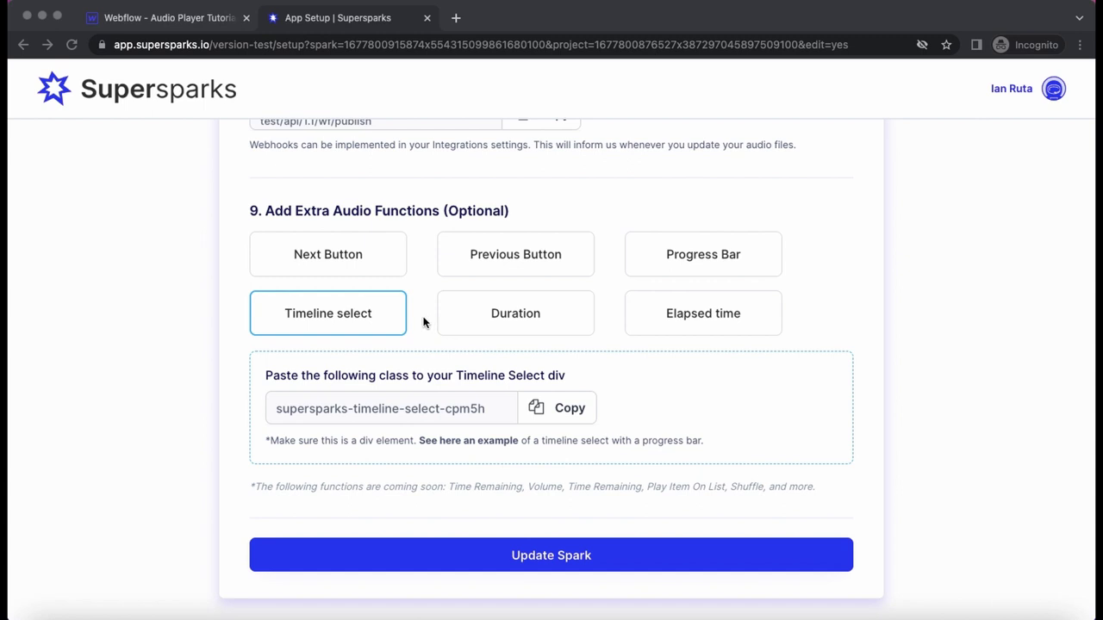
pyautogui.click(423, 322)
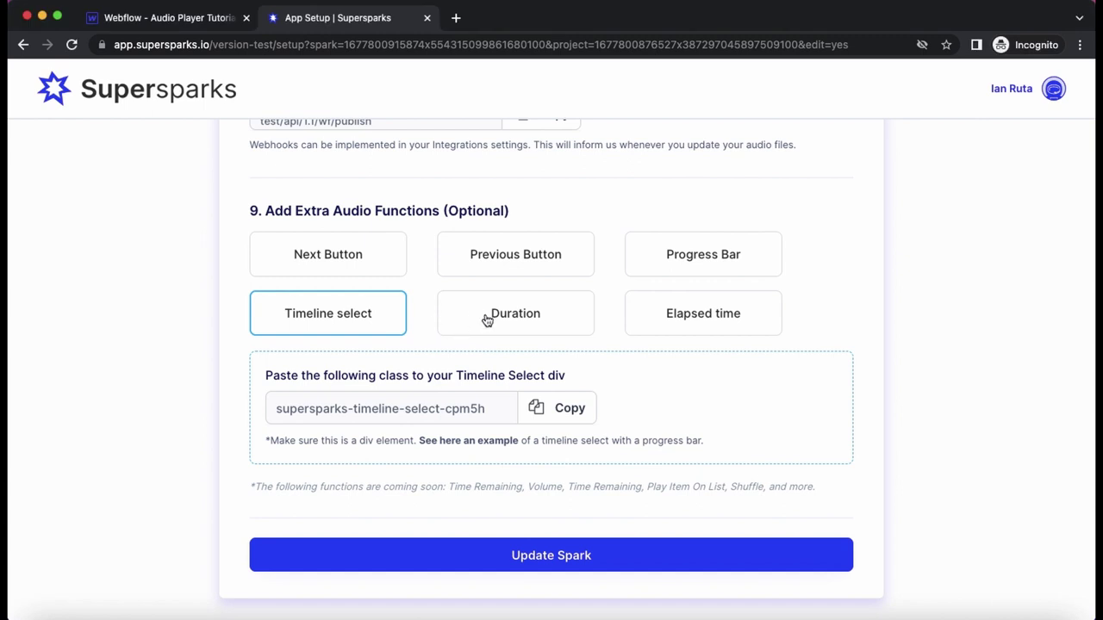
# - Add the Supersparks duration display class as a combo class on the right time label
pyautogui.click(488, 321)
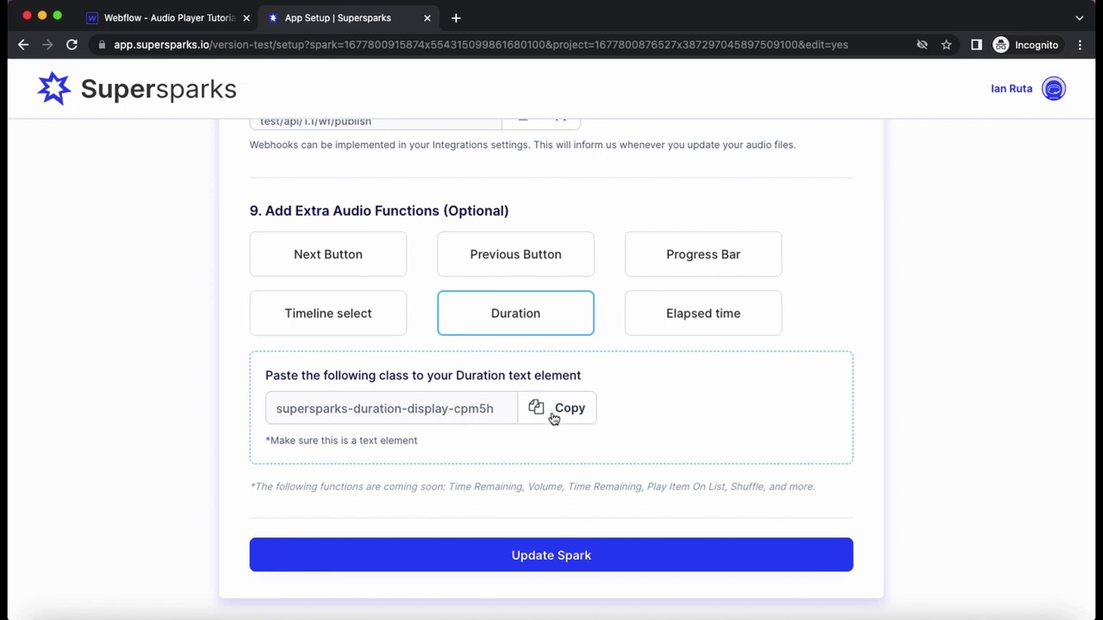
pyautogui.click(166, 21)
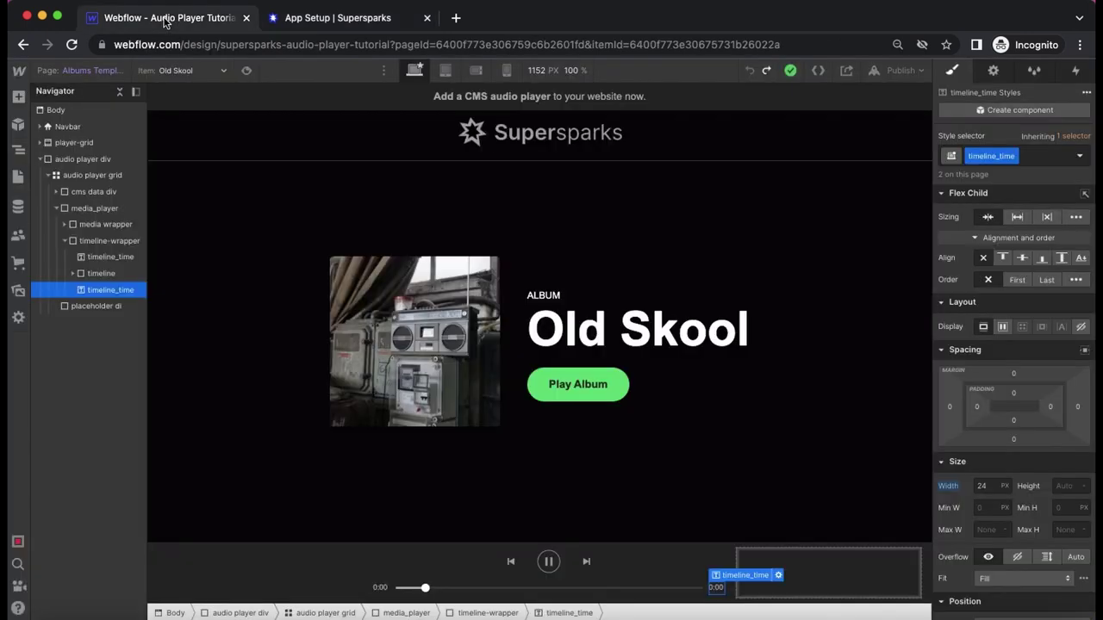
pyautogui.click(1034, 157)
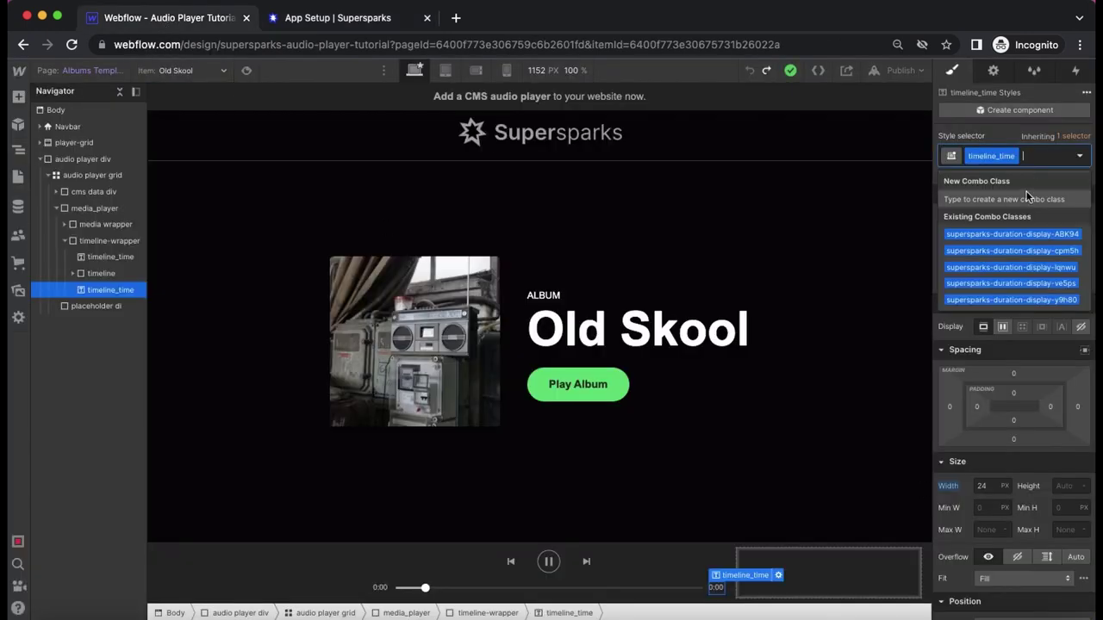
pyautogui.hotkey('ctrl', 'v')
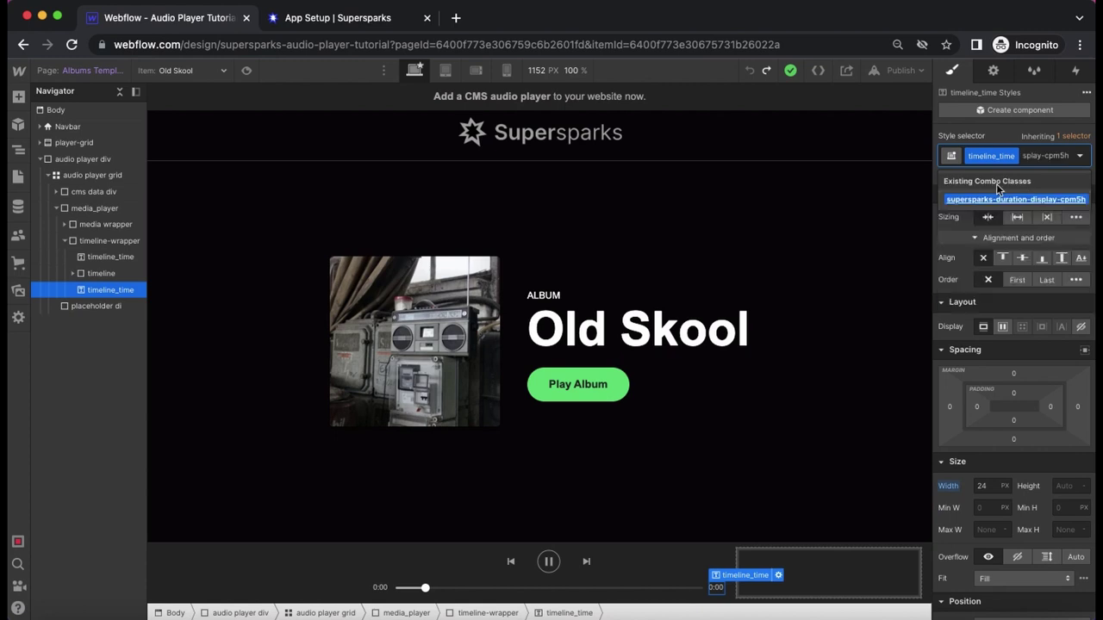
pyautogui.click(996, 205)
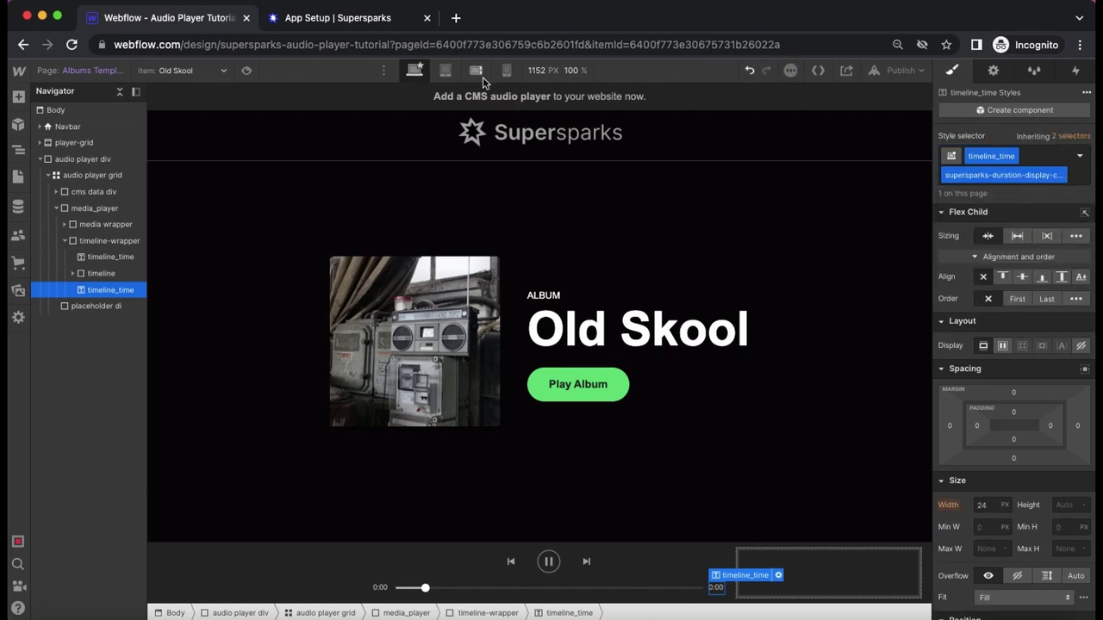
# - Add the Supersparks elapsed display class as a combo class on the left 0:00 label
pyautogui.click(345, 19)
pyautogui.click(690, 314)
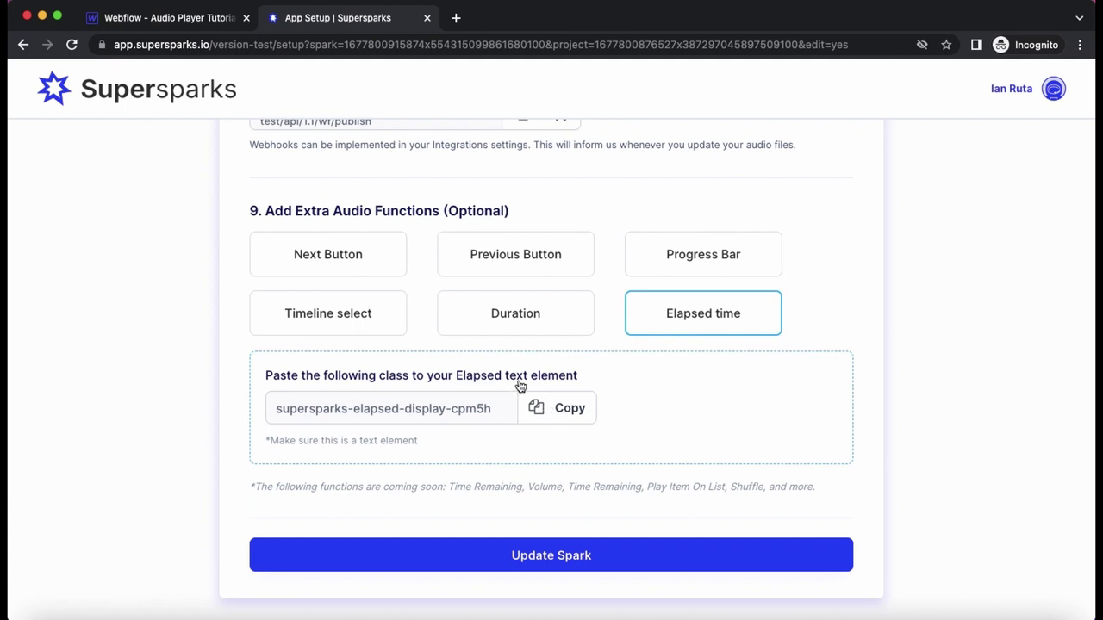
pyautogui.click(188, 17)
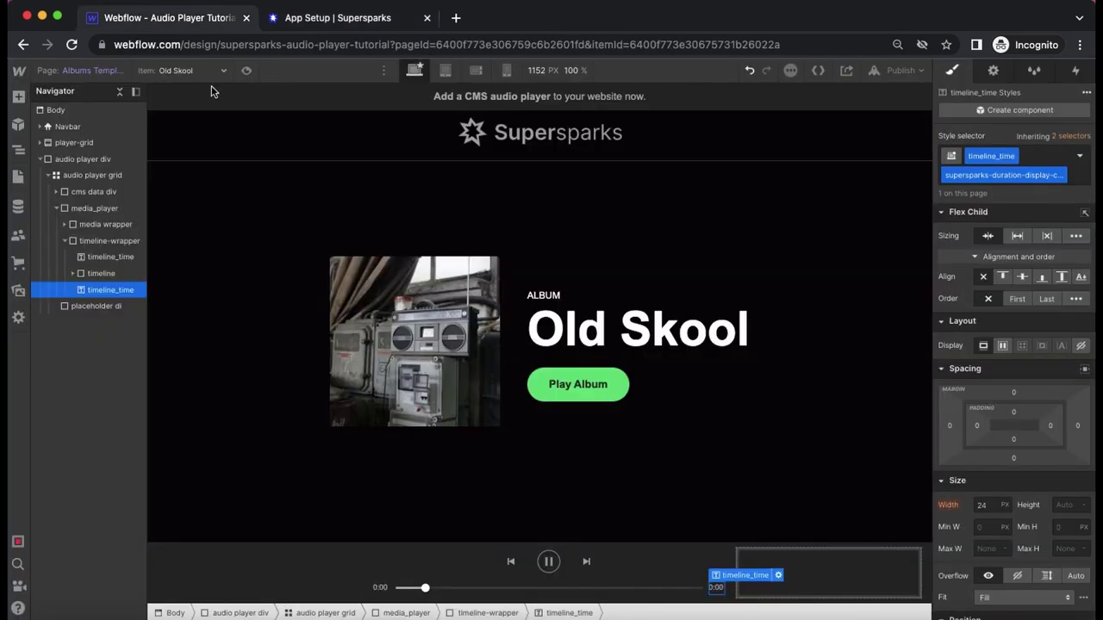
pyautogui.click(379, 590)
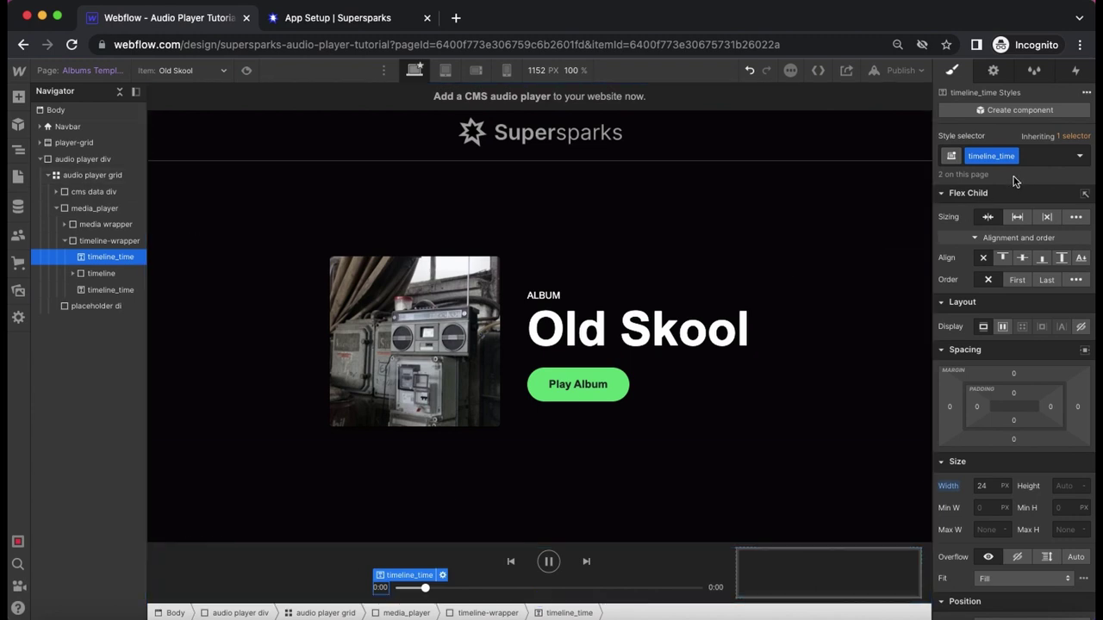
pyautogui.click(1031, 159)
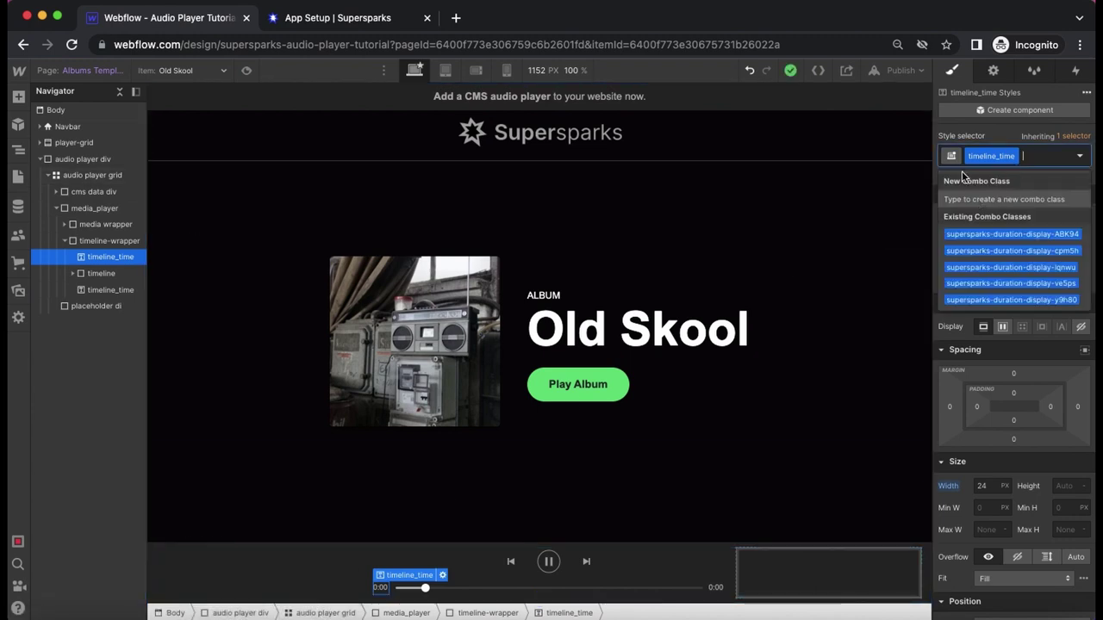
pyautogui.write('supersparks-elapsed-display-cpm5h')
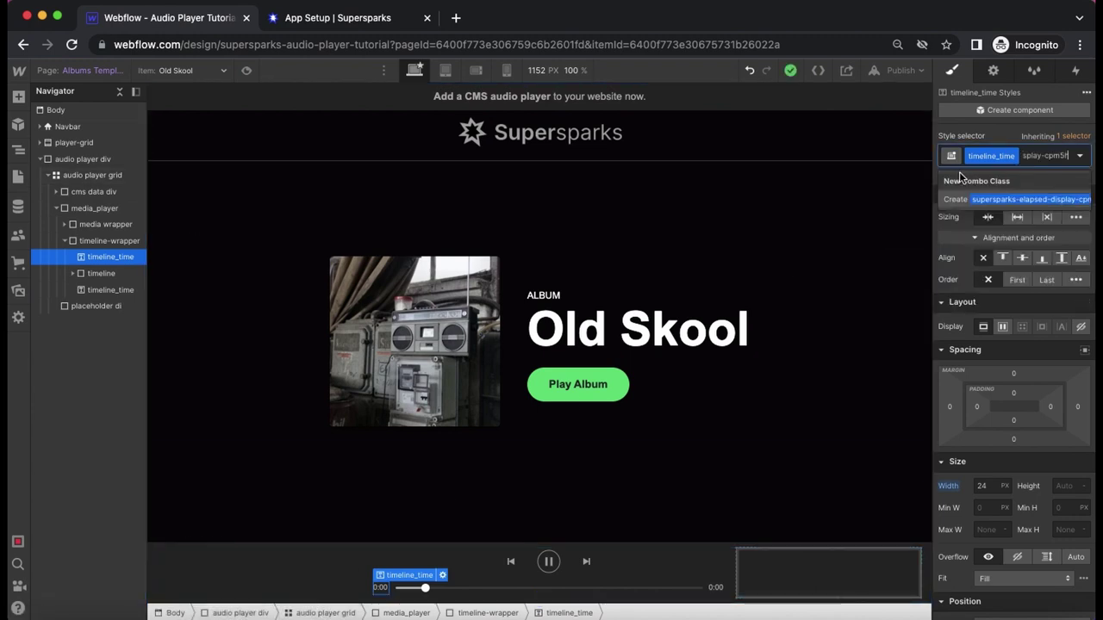
pyautogui.click(1000, 197)
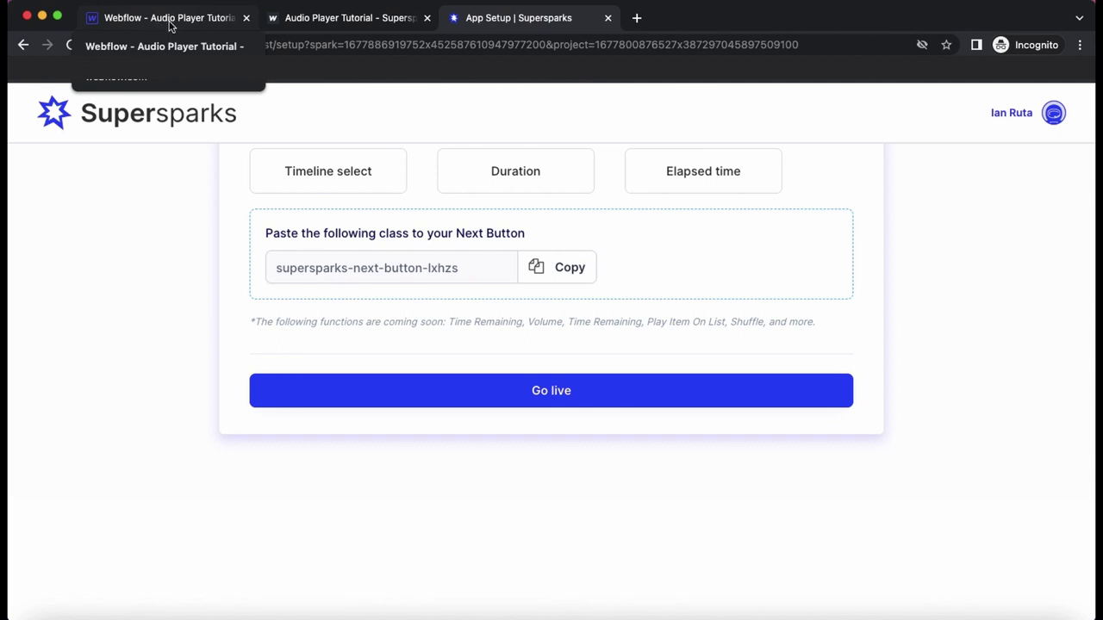
# - Publish the site to its webflow.io domain
pyautogui.click(171, 24)
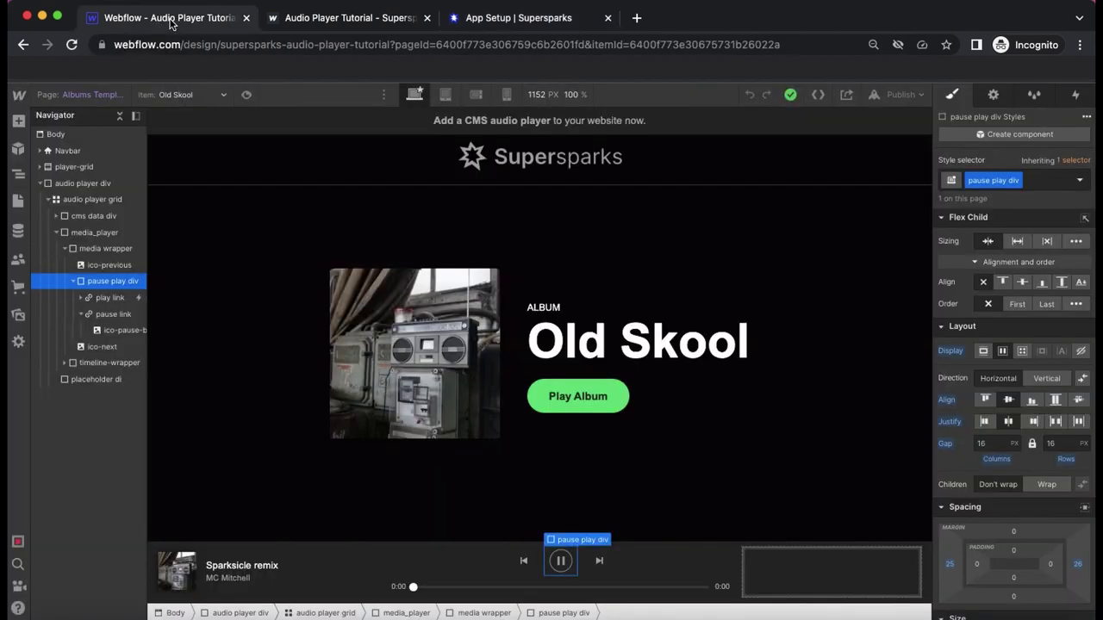
pyautogui.click(885, 102)
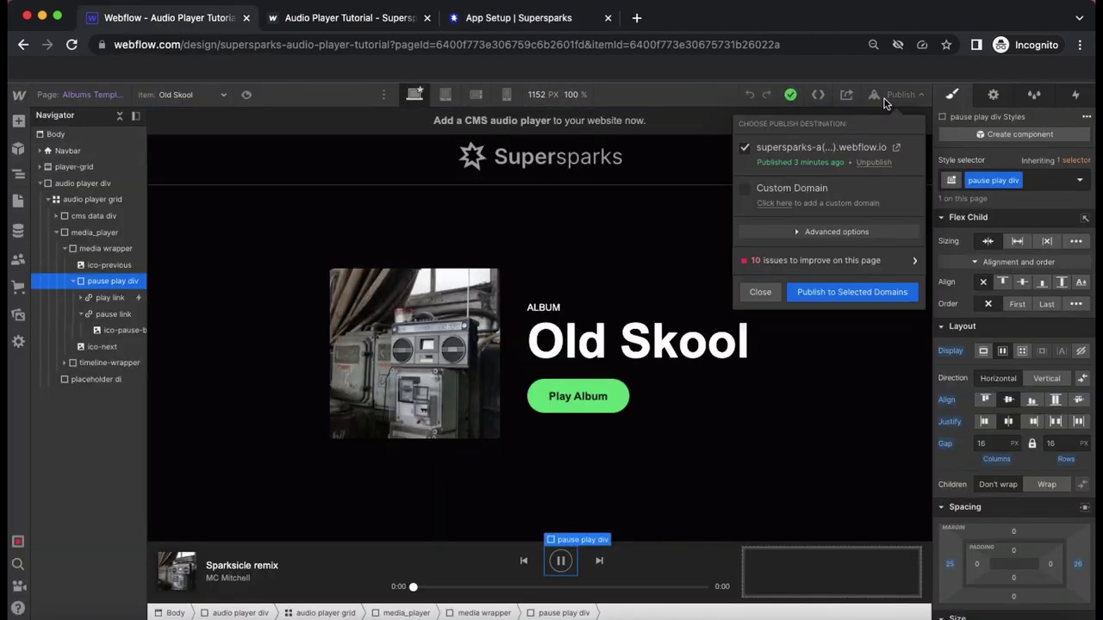
pyautogui.click(825, 290)
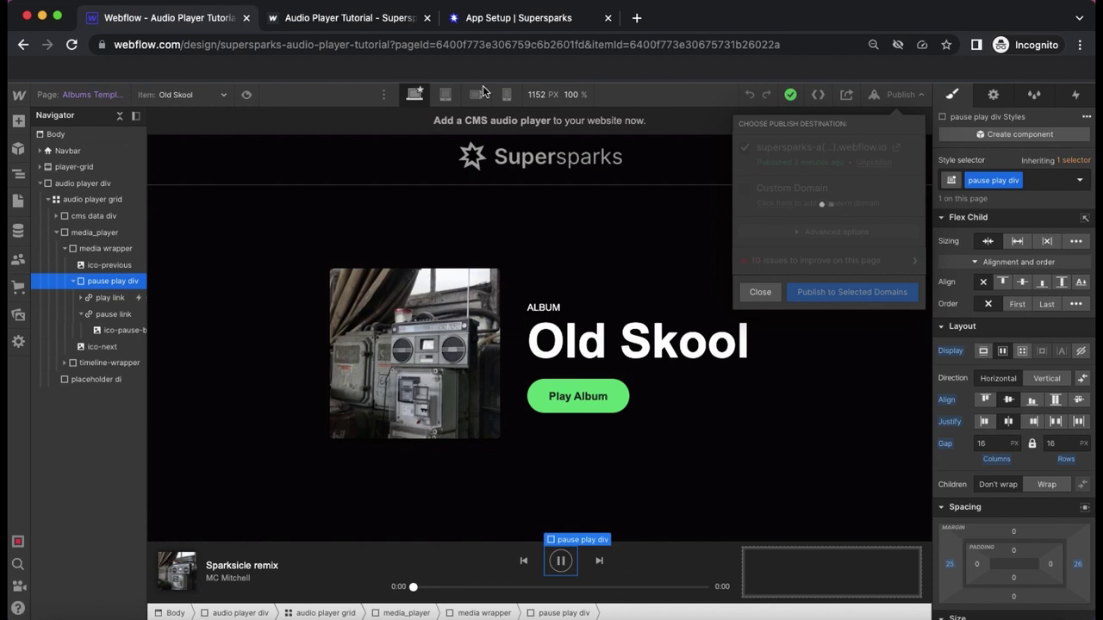
# - Make the Spark go live in Supersparks, then open the published site
pyautogui.click(503, 21)
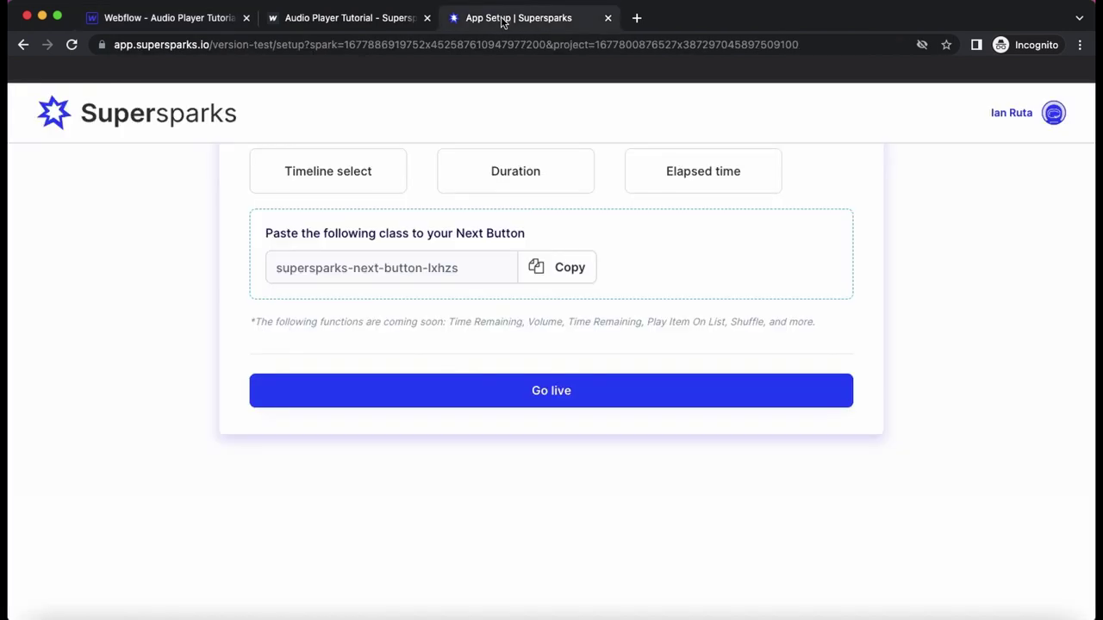
pyautogui.click(415, 402)
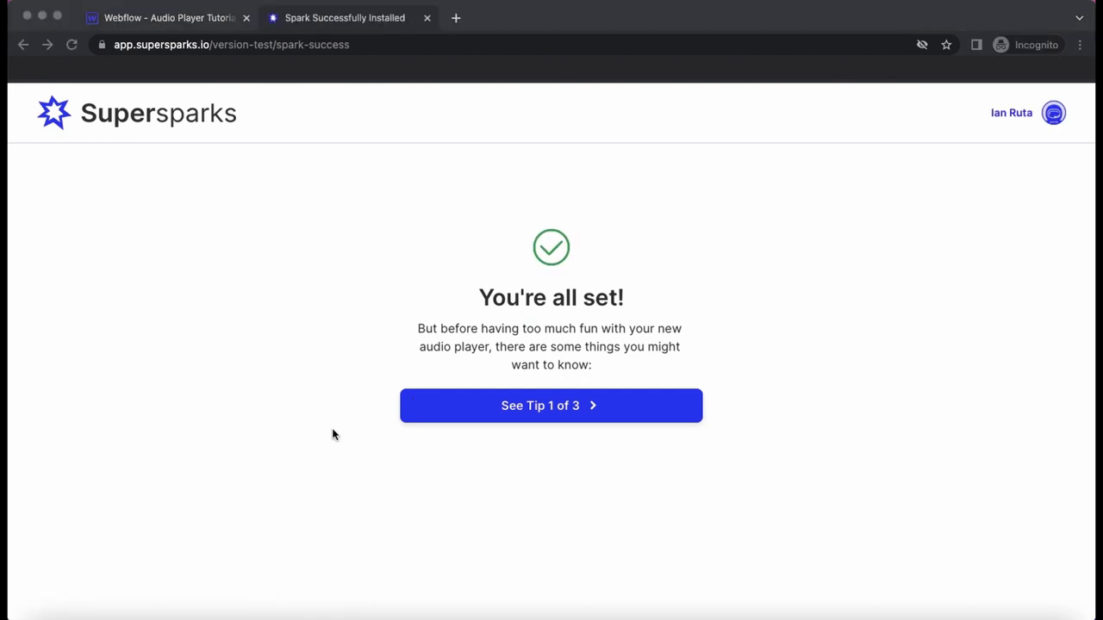
pyautogui.click(522, 408)
pyautogui.click(529, 411)
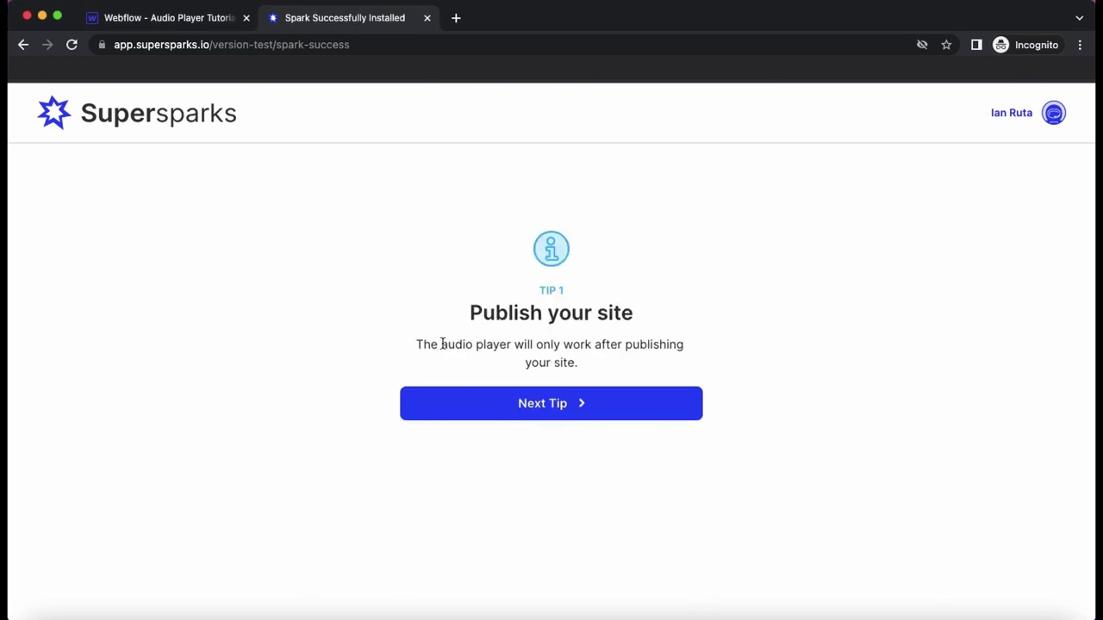
pyautogui.click(148, 21)
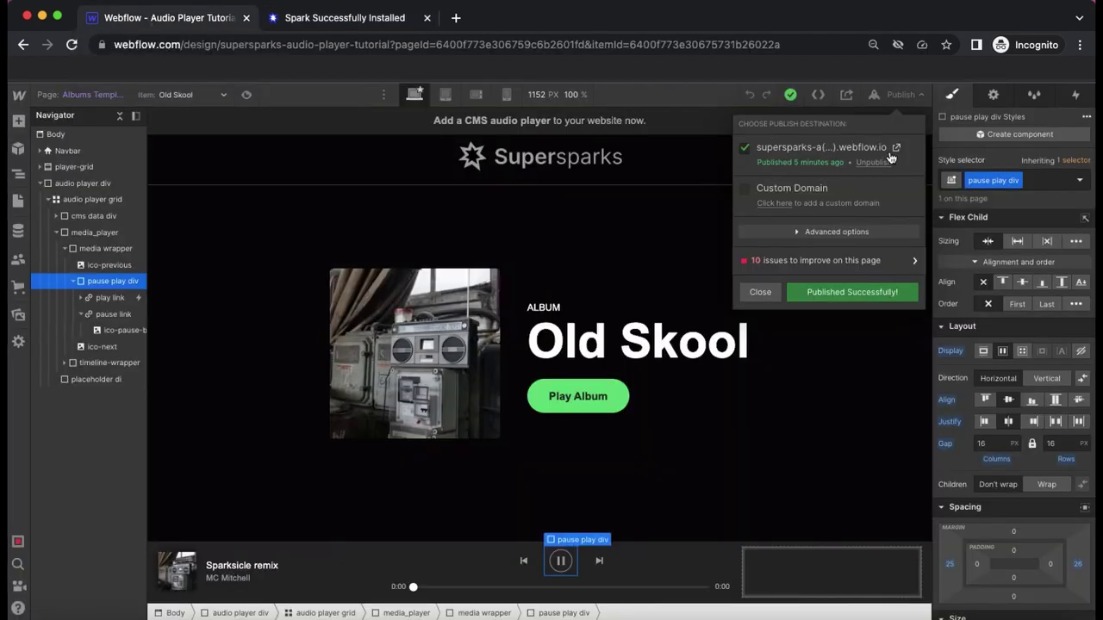
pyautogui.click(895, 150)
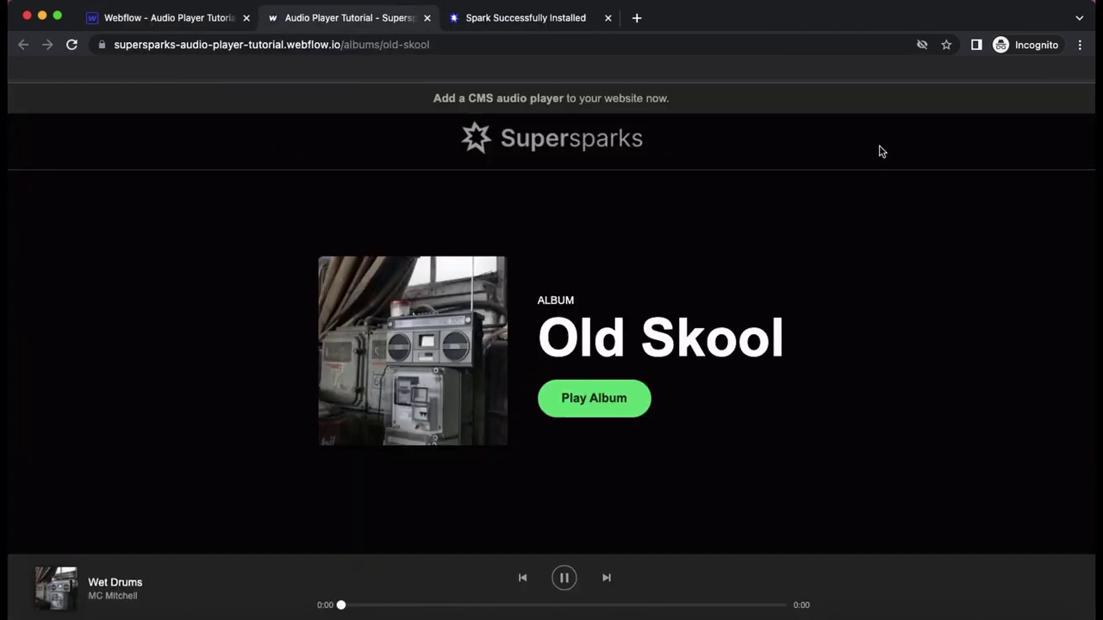
# - Play the Old Skool album, seek forward and back, then skip to next and previous tracks
pyautogui.click(598, 404)
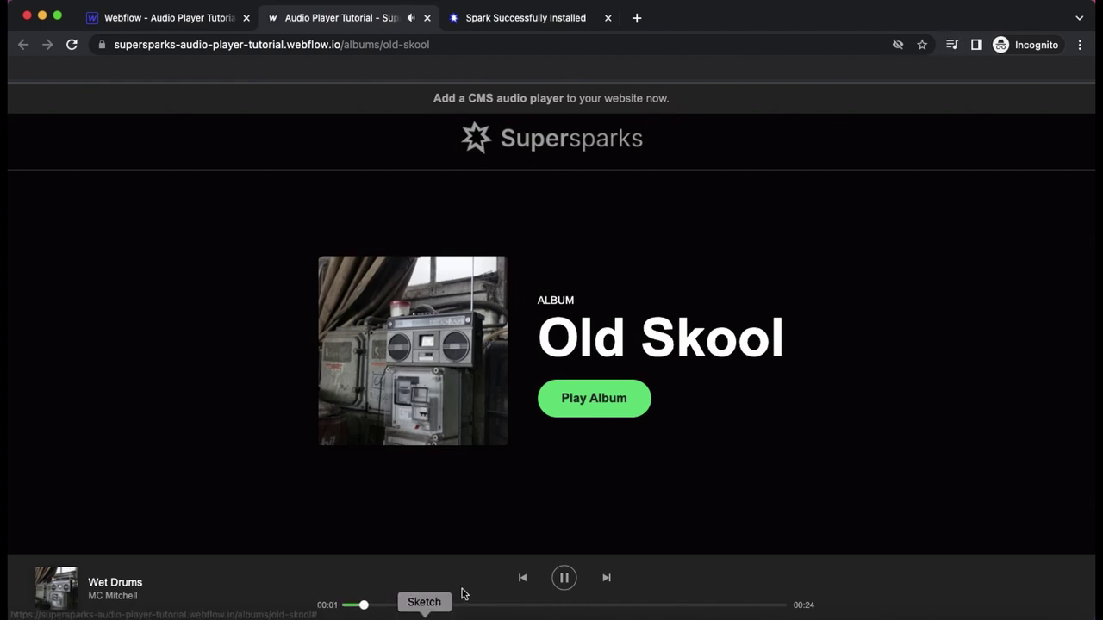
pyautogui.click(482, 605)
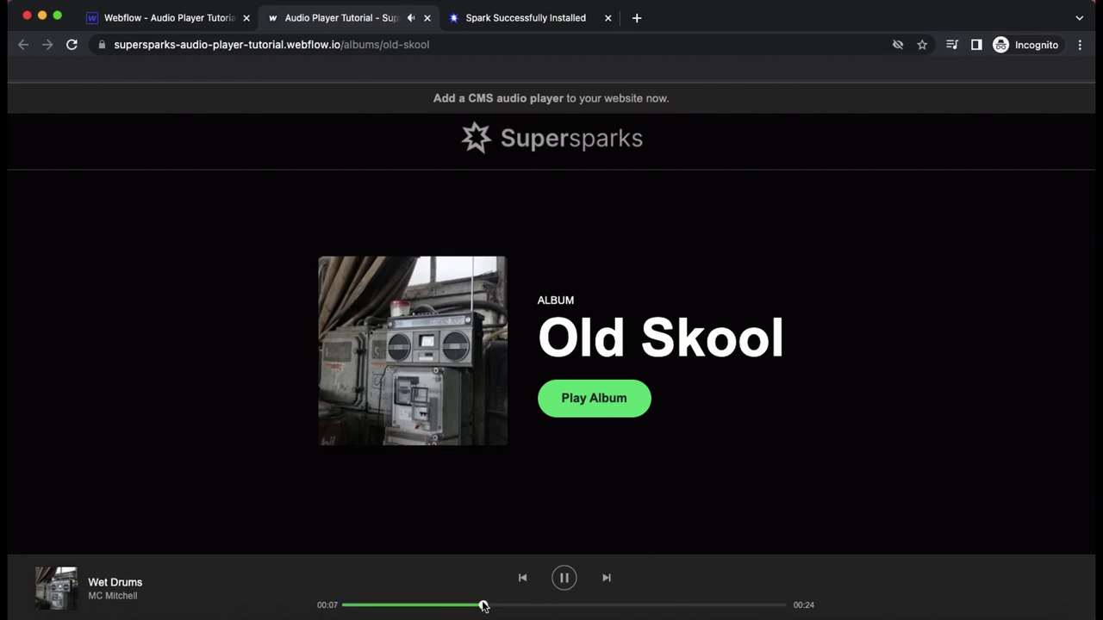
pyautogui.click(382, 605)
pyautogui.click(607, 580)
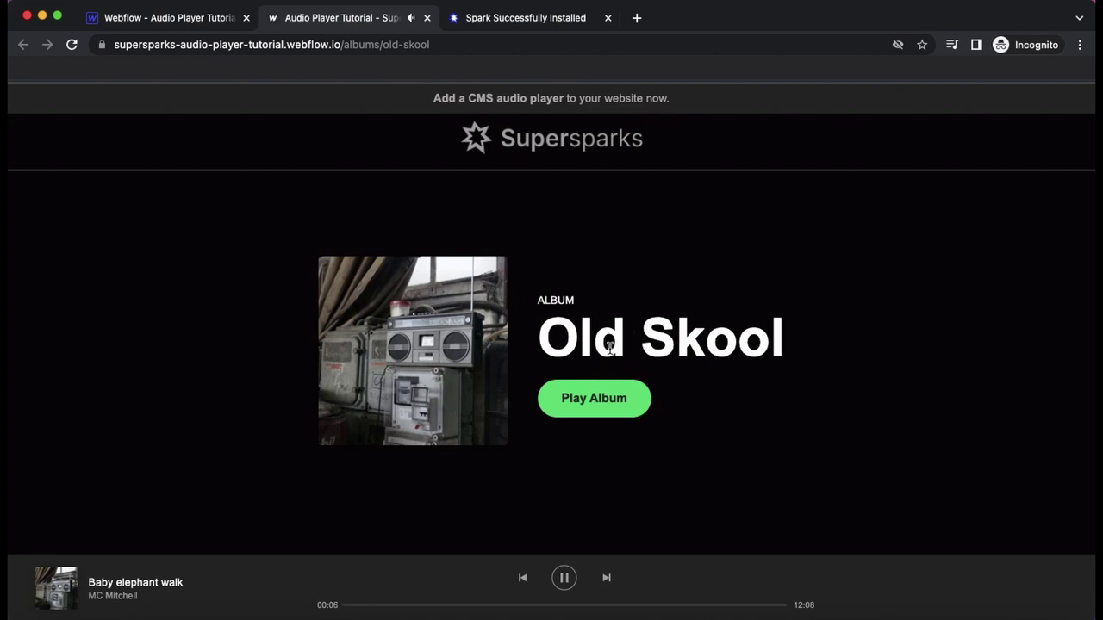
pyautogui.click(522, 580)
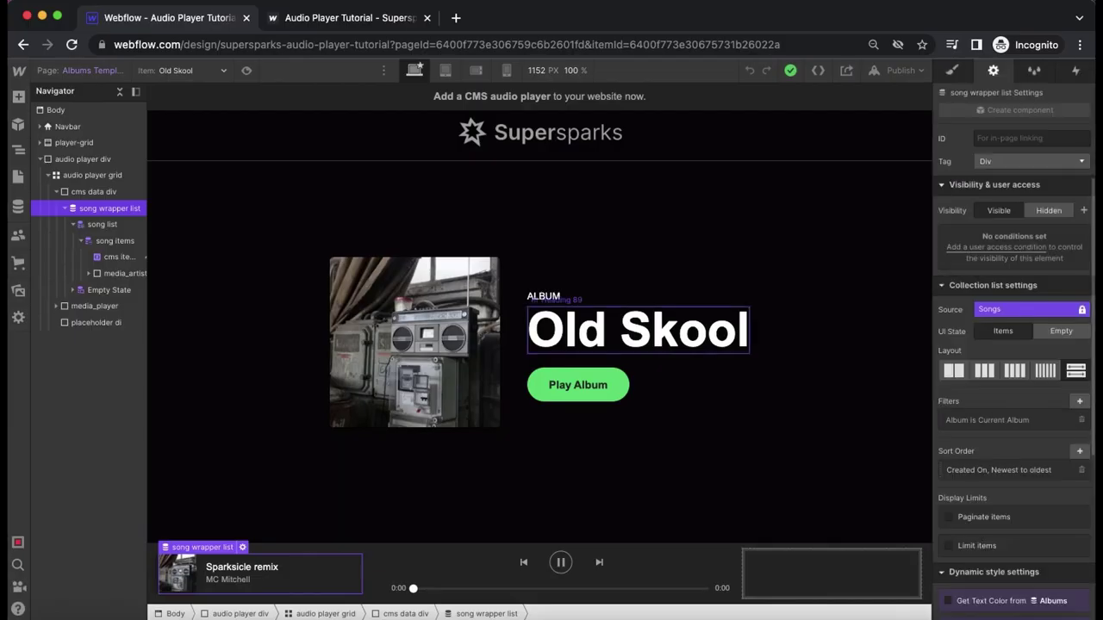
# - Open the Songs collection's settings from the CMS Collections panel
pyautogui.click(18, 207)
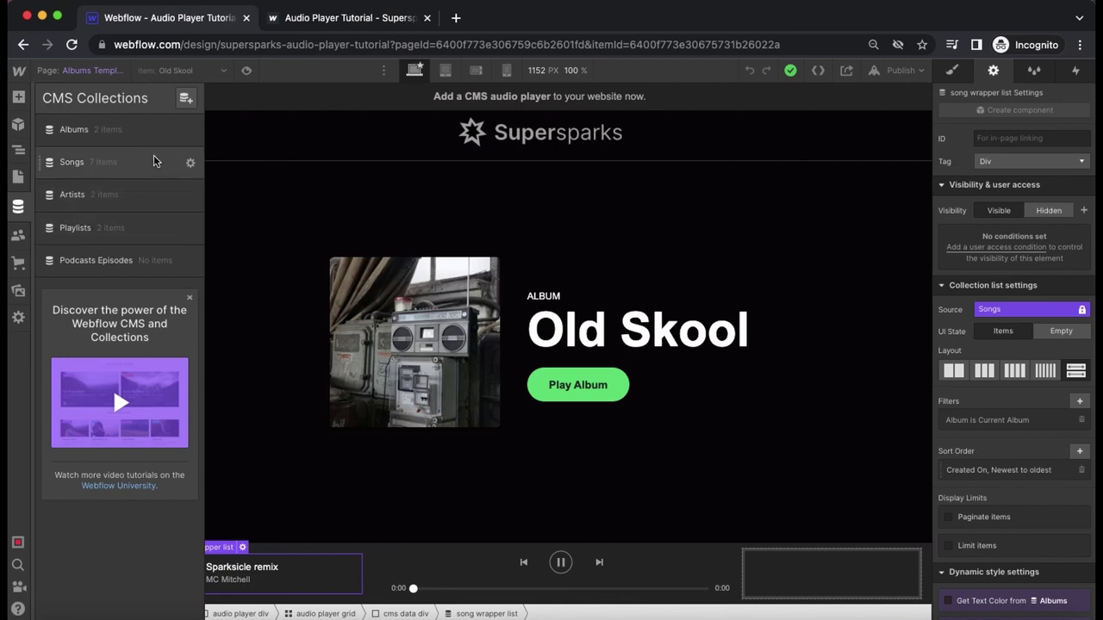
pyautogui.click(189, 166)
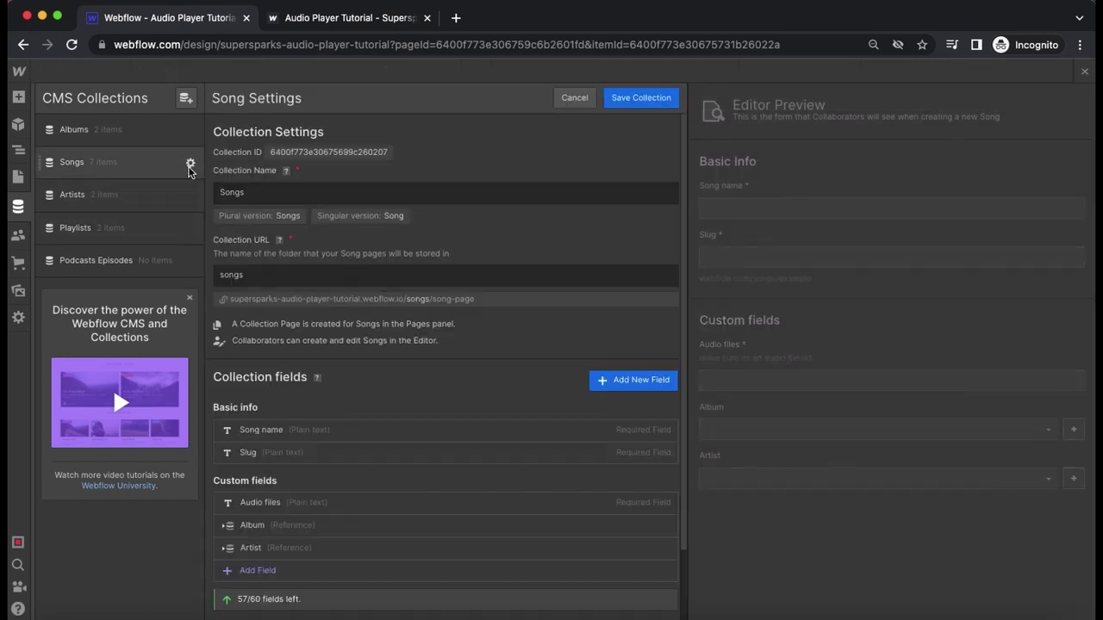